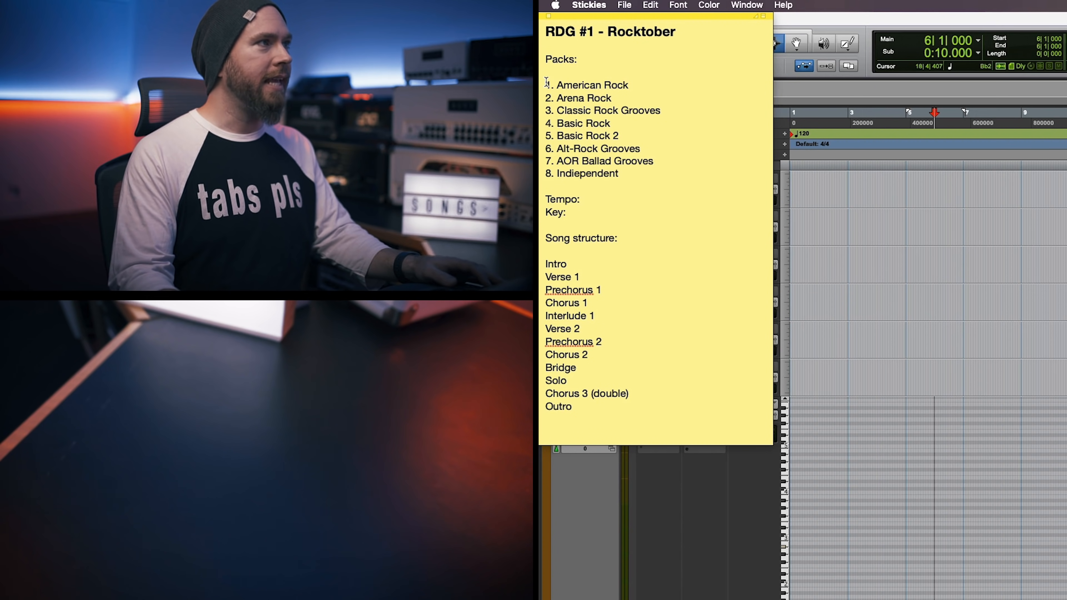
drag(557, 86, 634, 170)
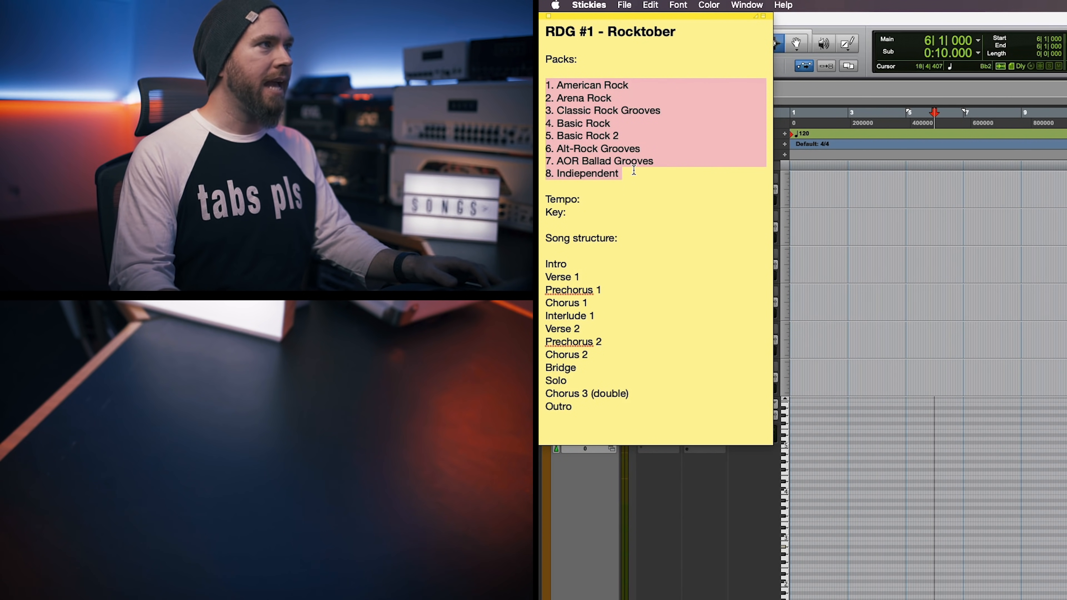
click(634, 170)
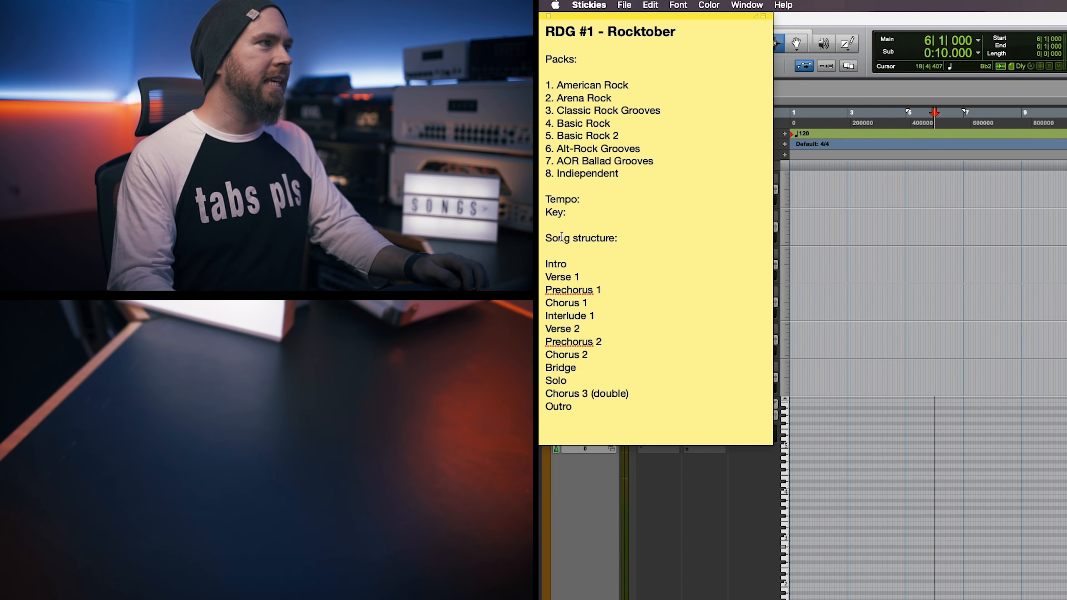
In the song structure list, assign pack number 4 to Intro and 1 to Verse 1.
click(574, 264)
text(-)
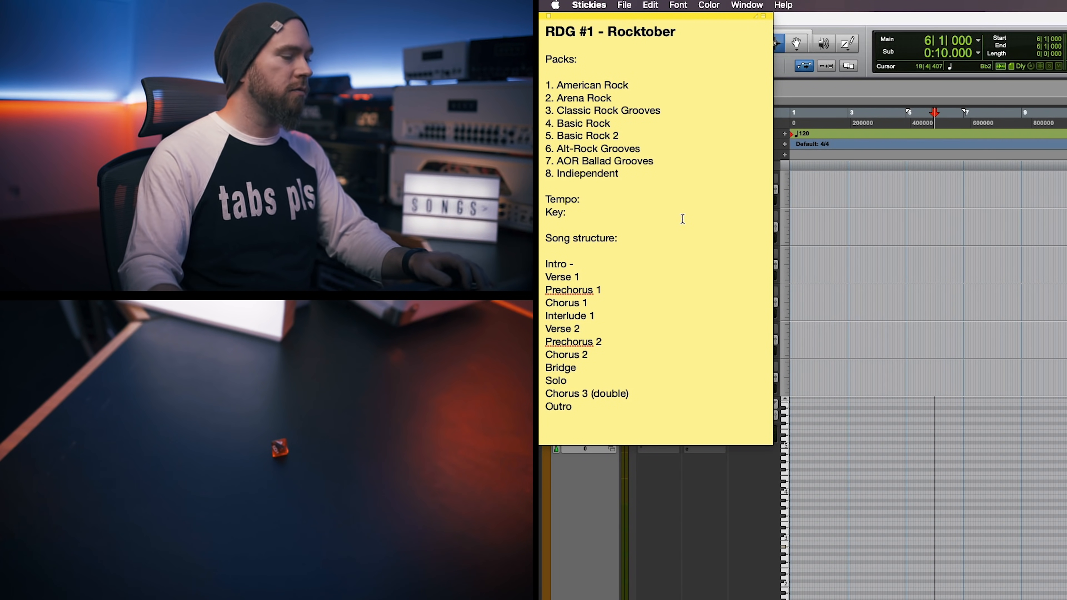
text(4)
key(Down)
text(- )
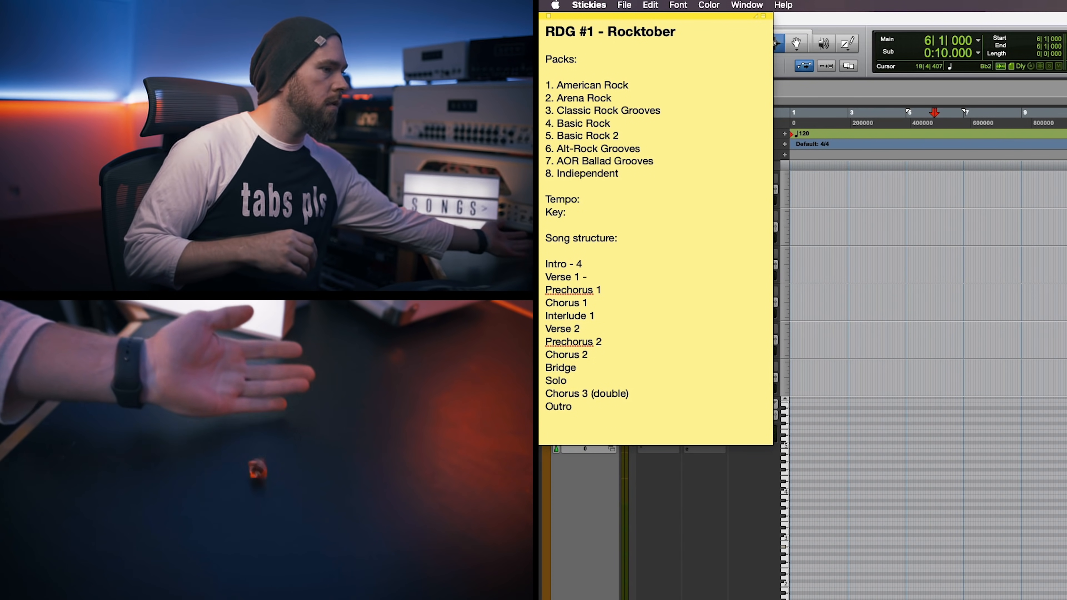
text(1)
Assign pack number 8 to Prechorus 1 and 7 to Chorus 1 in the song structure list.
click(616, 287)
text(- 8)
key(Down)
text(- )
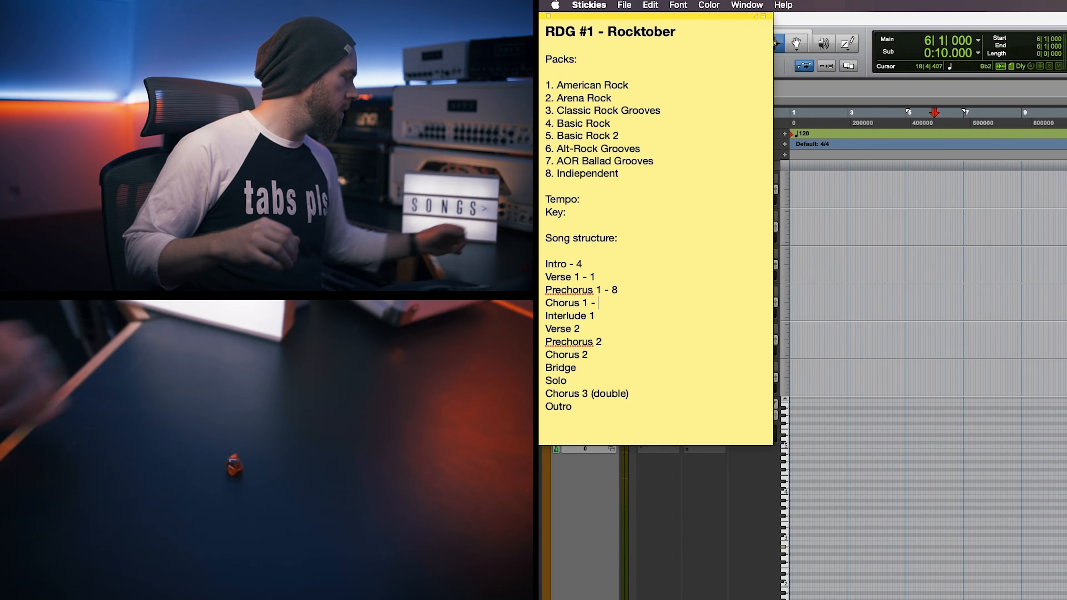
text(7)
Assign pack number 4 to Interlude 1 and 6 to Verse 2 in the song structure list.
key(Down)
text(- )
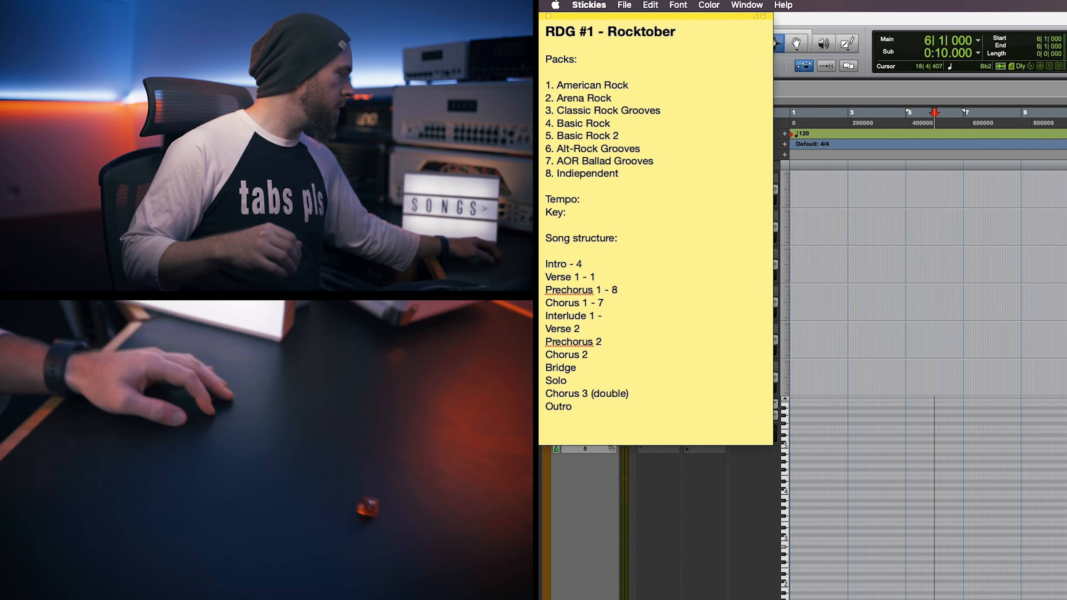
text(4)
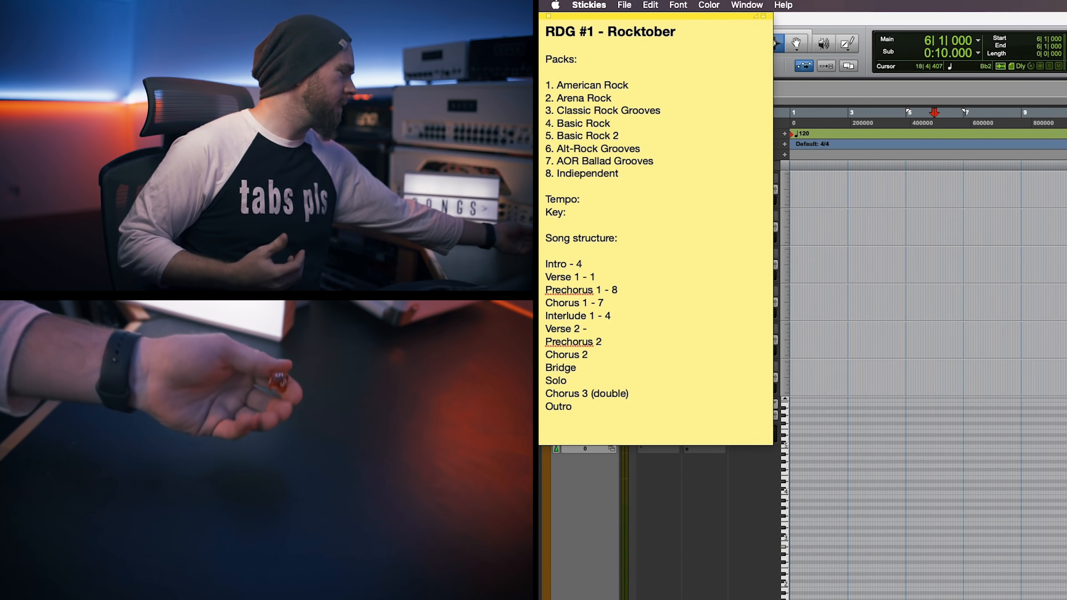
key(Down)
text(- )
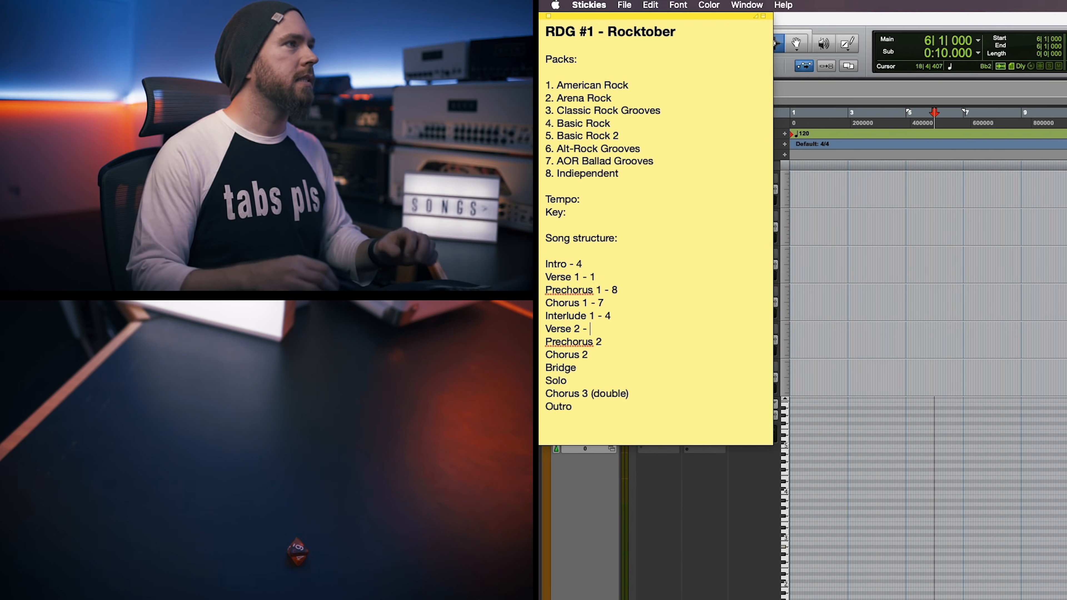
text(6)
Assign pack number 5 to Prechorus 2 and 6 to Chorus 2 in the song structure list.
key(Down)
text(- )
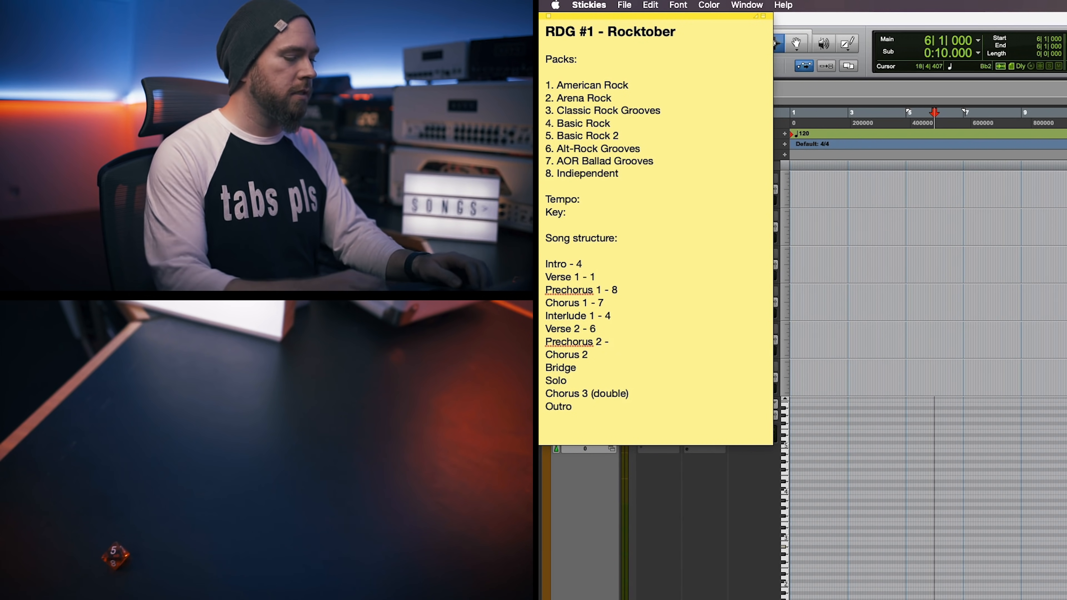
text(5)
key(Down)
text(- )
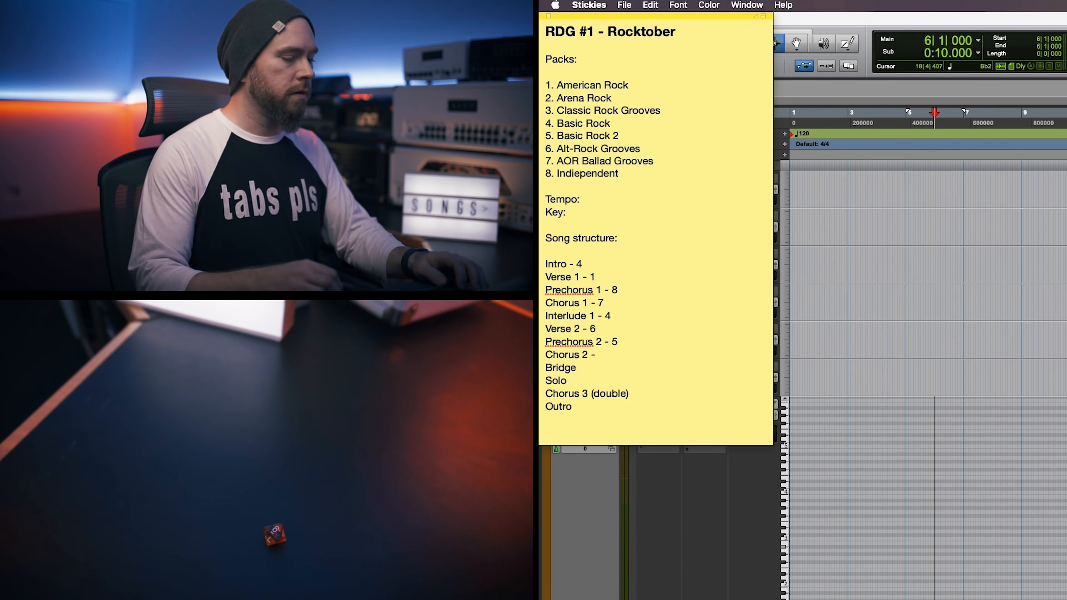
text(6)
Assign pack number 8 to Bridge and 2 to Solo in the song structure list.
key(Down)
text(- )
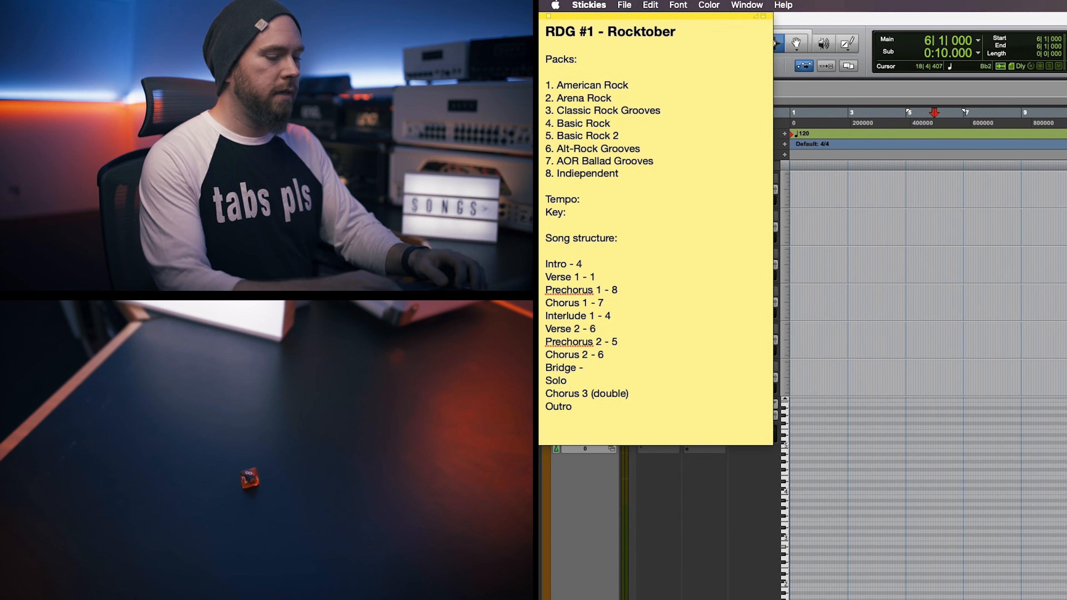
text(8)
key(Down)
text(-)
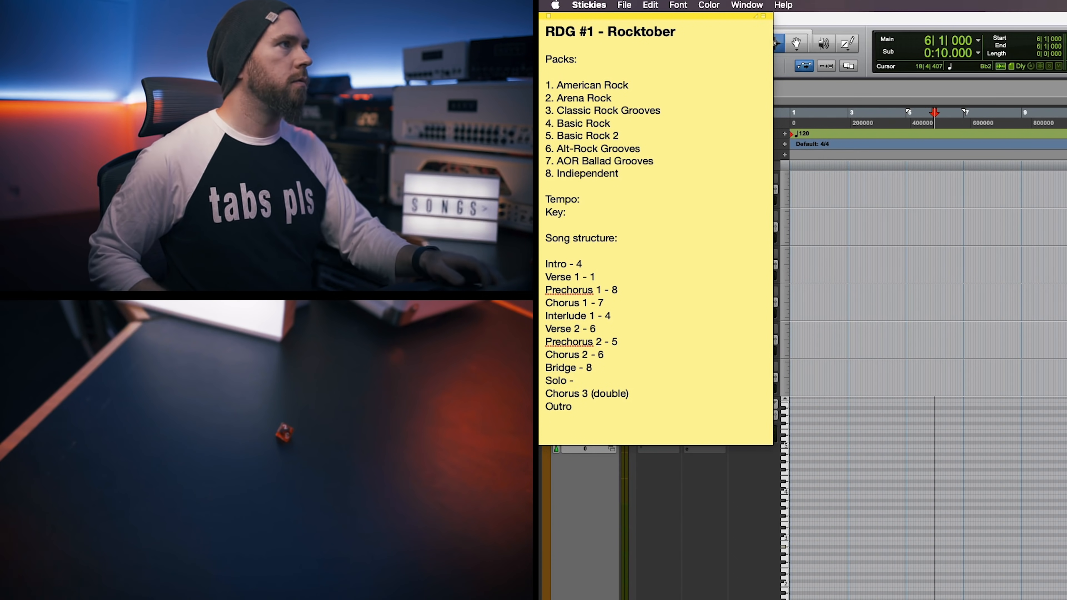
text(2)
Assign pack number 2 to Chorus 3 (double) and 1 to Outro in the song structure list.
key(Down)
key(super+Right)
text(-)
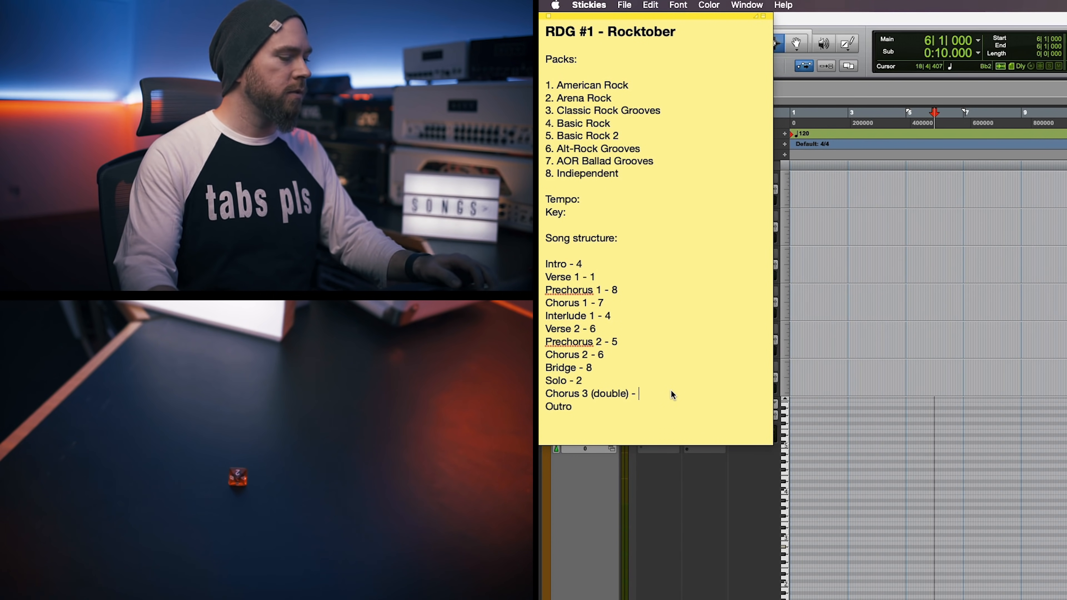
text(2)
key(Down)
key(super+Right)
text(- 1)
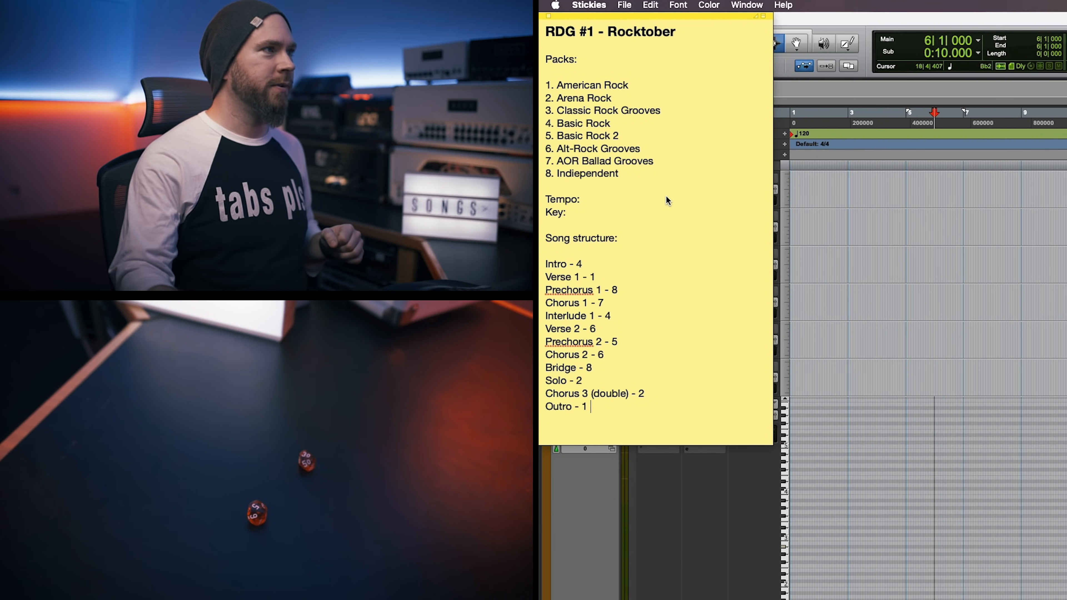
Enter 135 as the tempo in the song note.
click(624, 199)
text(135)
key(Down)
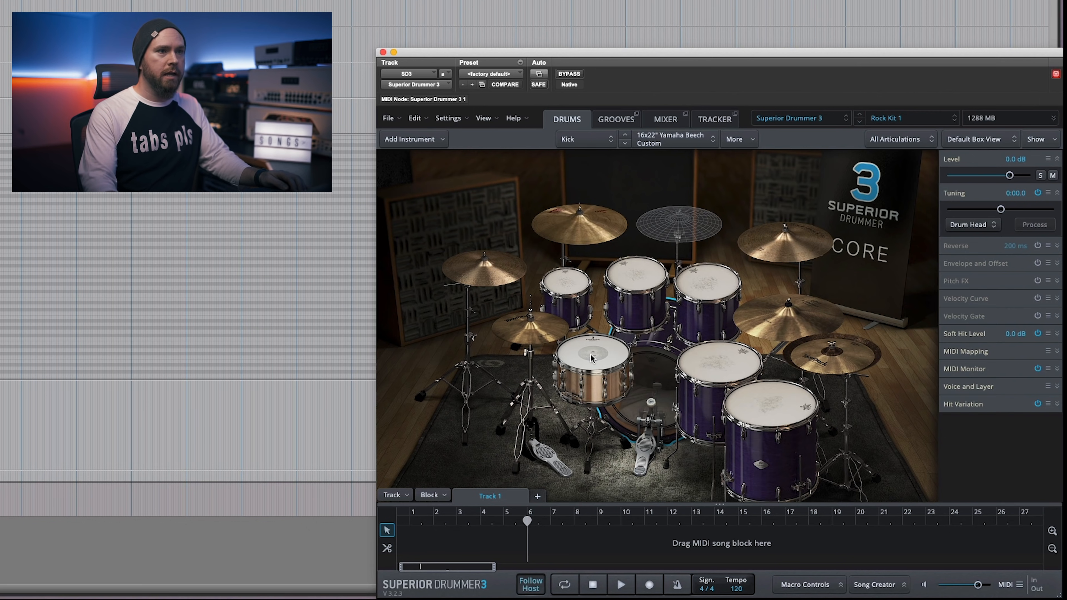
In Superior Drummer 3, check the selected Bob Rock - Heavy Rock preset and audition the kit's snare and toms.
click(994, 121)
mouse_move(952, 334)
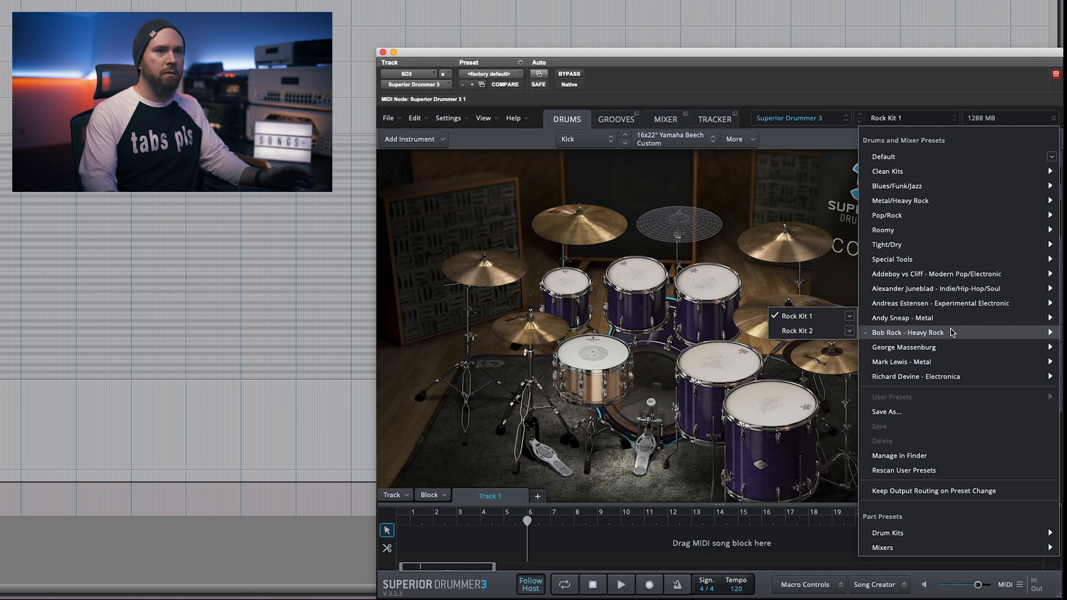
click(663, 356)
click(605, 355)
click(566, 274)
click(639, 274)
click(708, 282)
click(719, 362)
click(745, 397)
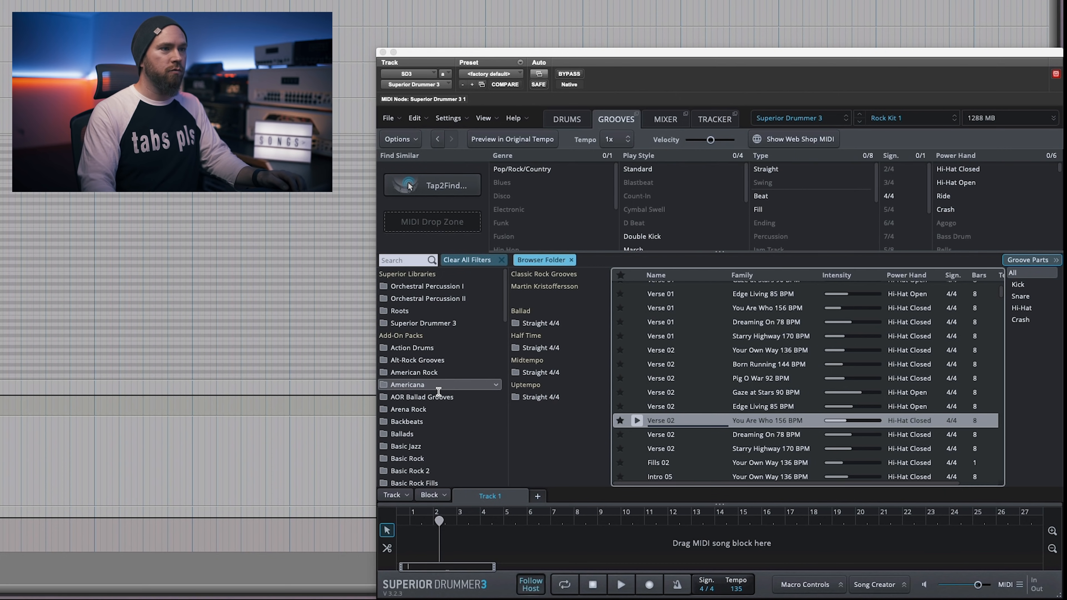
List the Basic Rock pack's grooves sorted by name and browse to the intro grooves.
scroll(445, 420, down, 1)
click(452, 445)
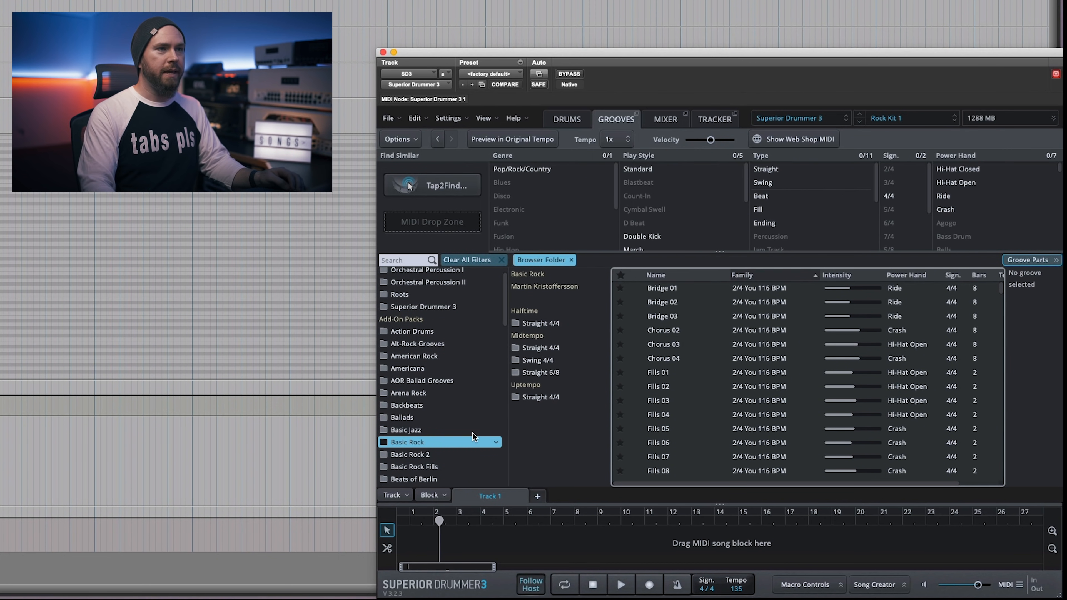
click(717, 275)
scroll(674, 361, down, 10)
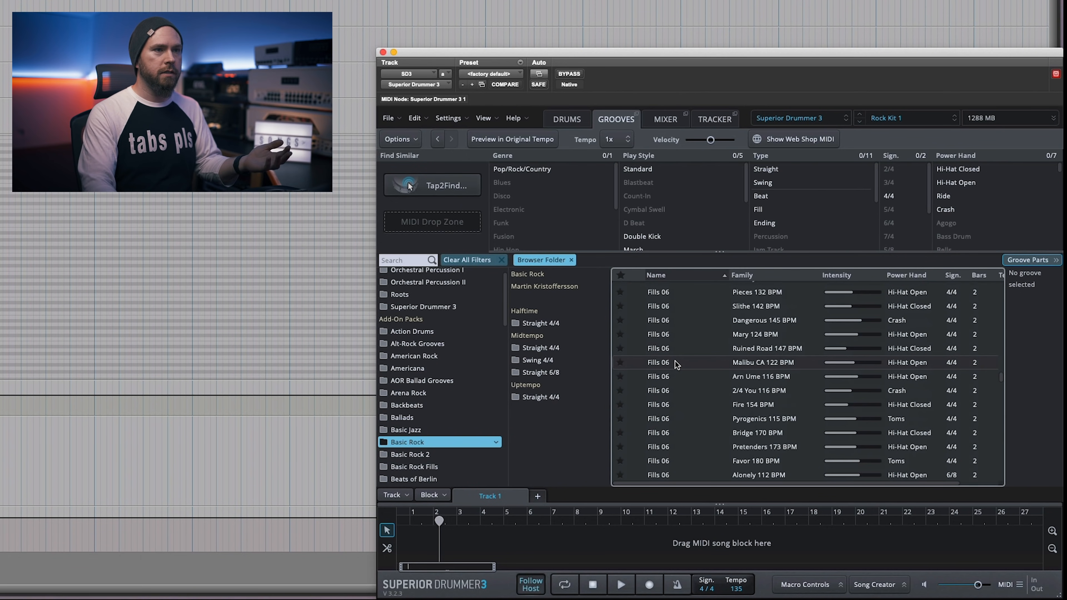
scroll(668, 365, down, 5)
scroll(667, 365, up, 5)
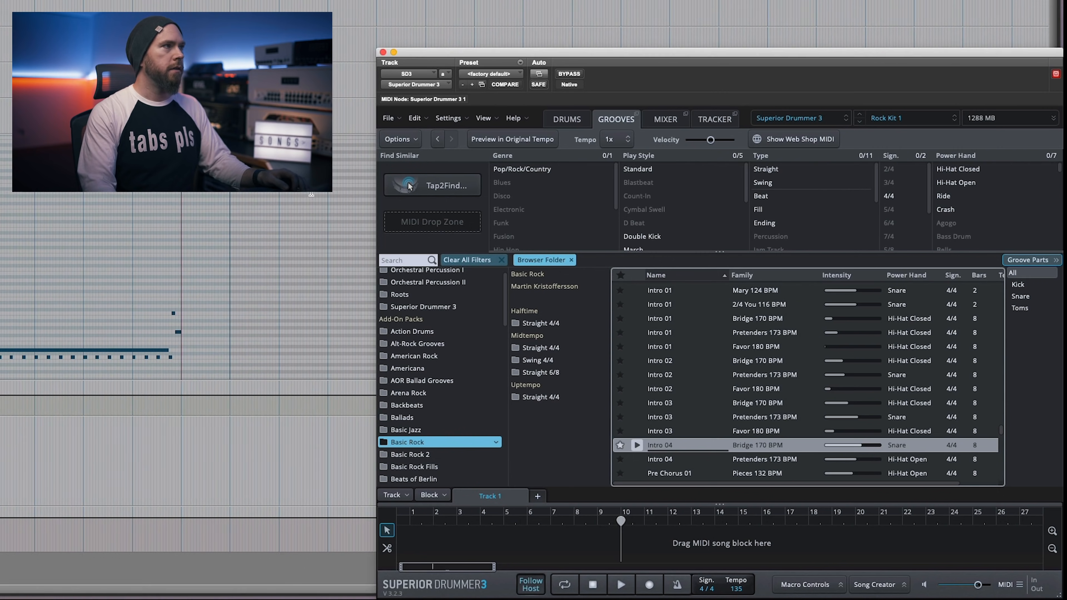
Browse the Indiependent grooves and preview the Verse 02 groove from Deebase 136 BPM in the Alt-Rock Grooves pack.
scroll(724, 346, down, 10)
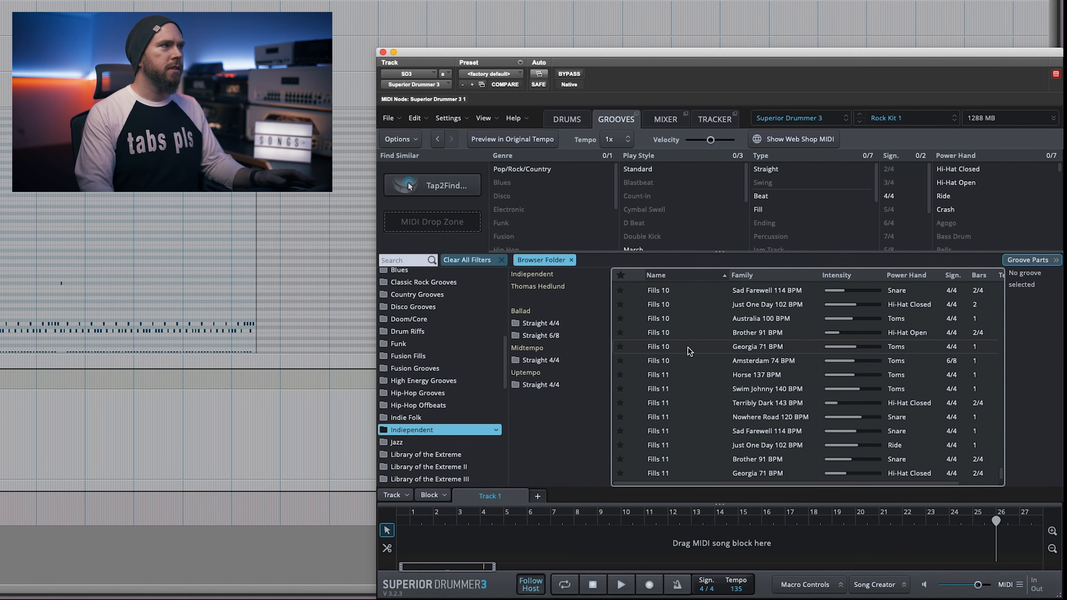
scroll(693, 405, up, 3)
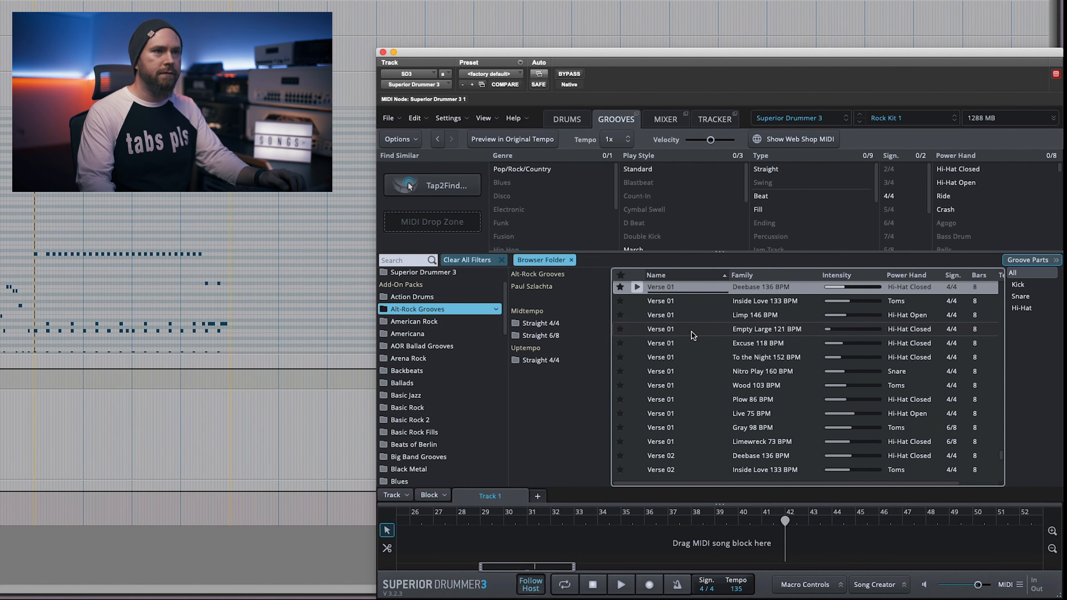
click(634, 455)
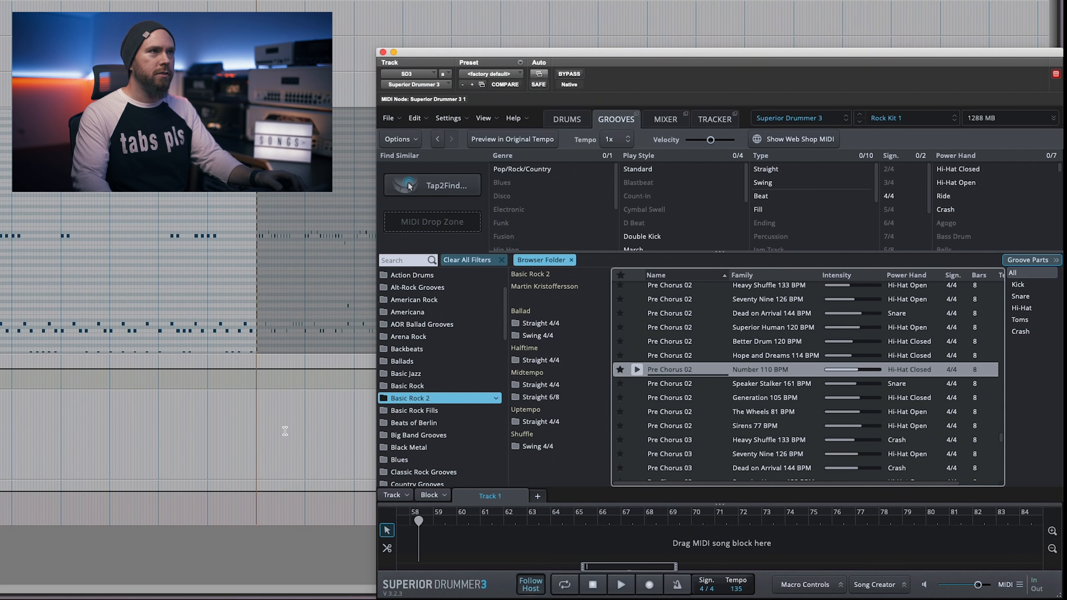
Play back the prechorus and chorus grooves in the arrangement and preview another groove from the list.
key(space)
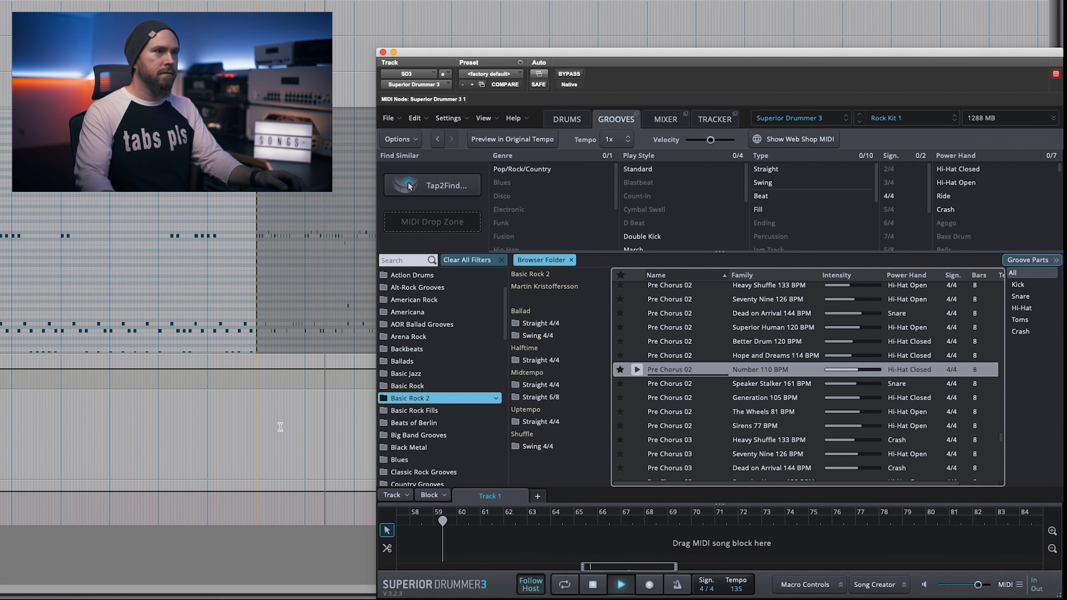
key(KP_Enter)
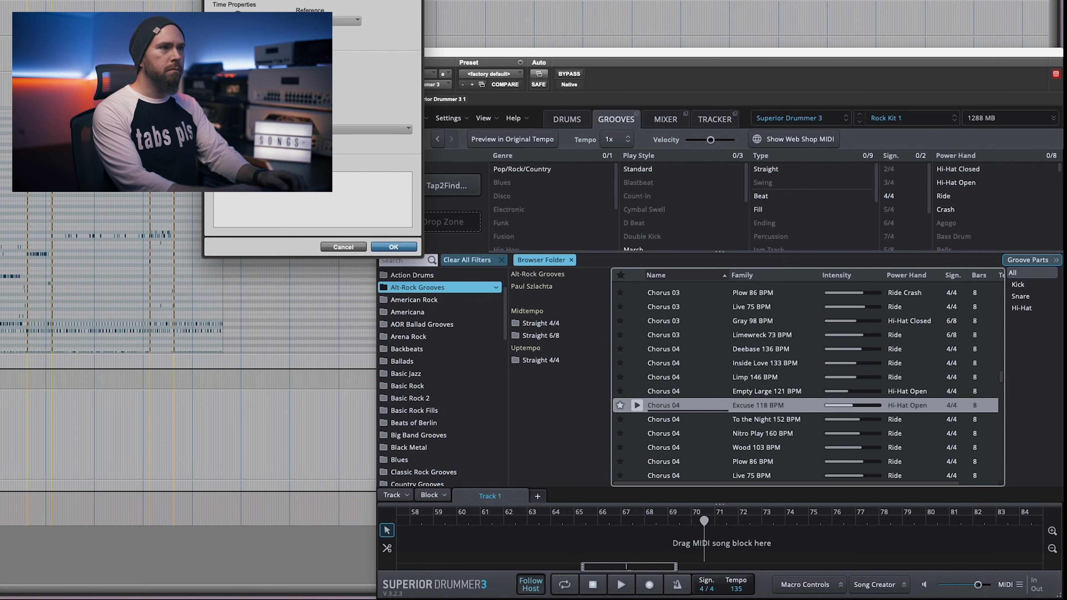
key(Return)
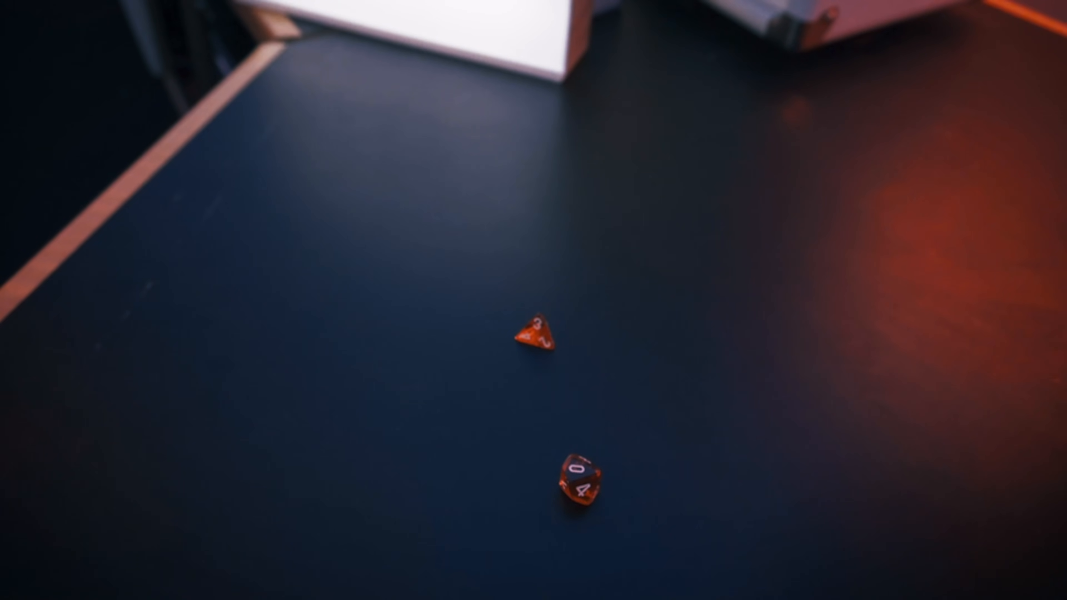
click(634, 412)
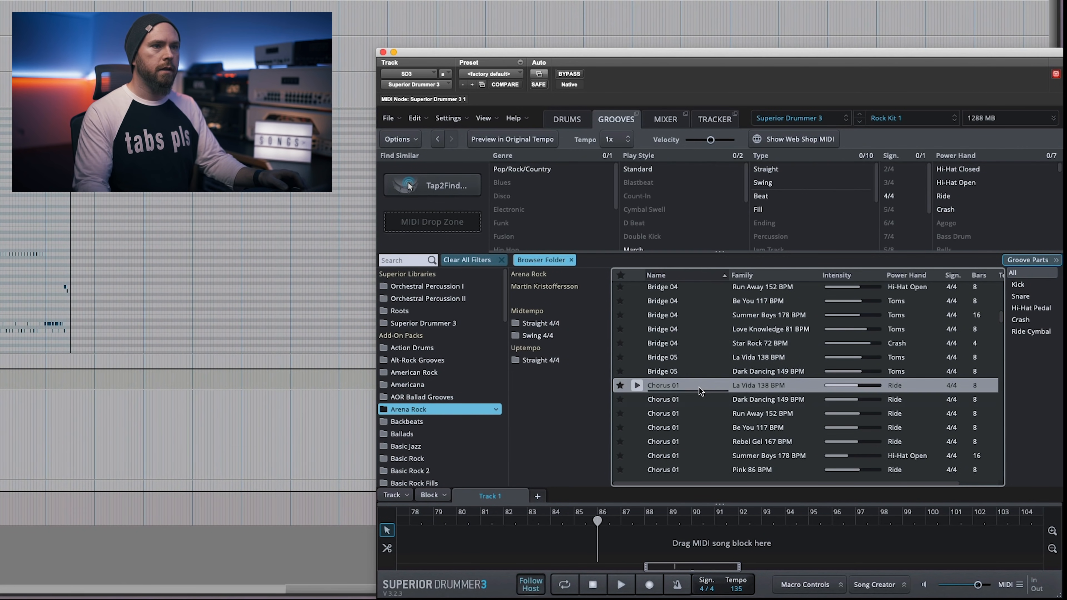
Browse the Arena Rock chorus grooves and play back the drum arrangement.
scroll(699, 399, down, 4)
scroll(702, 404, down, 2)
scroll(702, 404, up, 1)
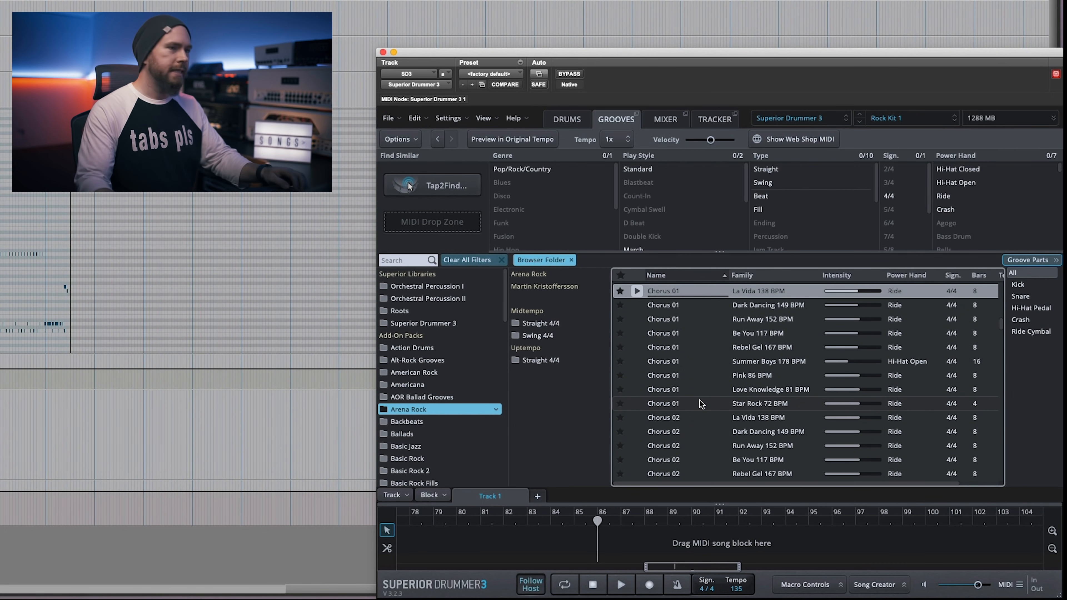
key(space)
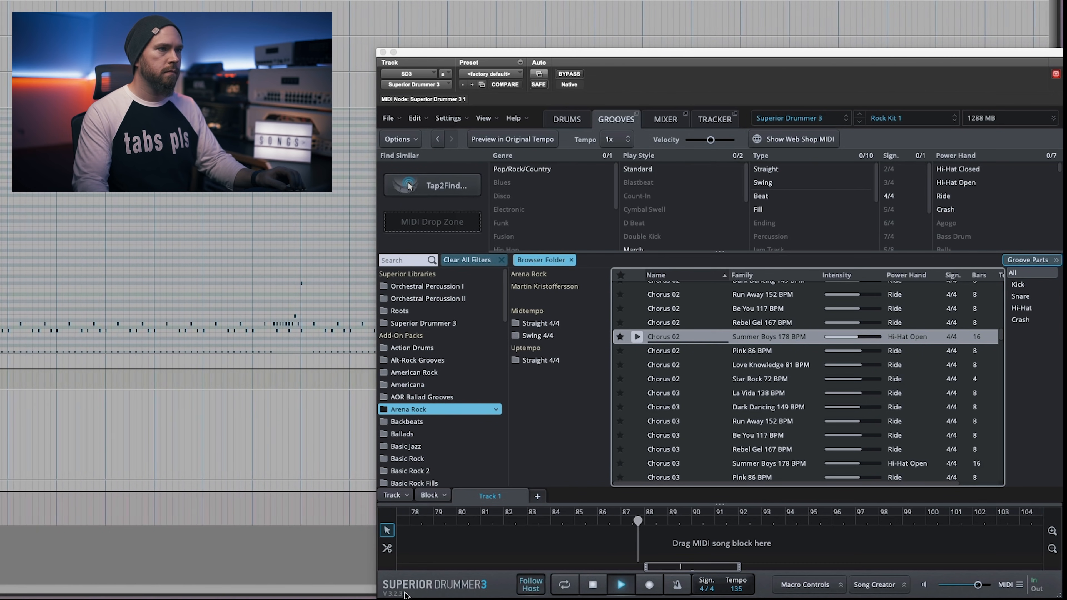
Select the last MIDI clip on the drum track, placed from the American Rock pack's Intro 03 groove.
scroll(700, 425, up, 10)
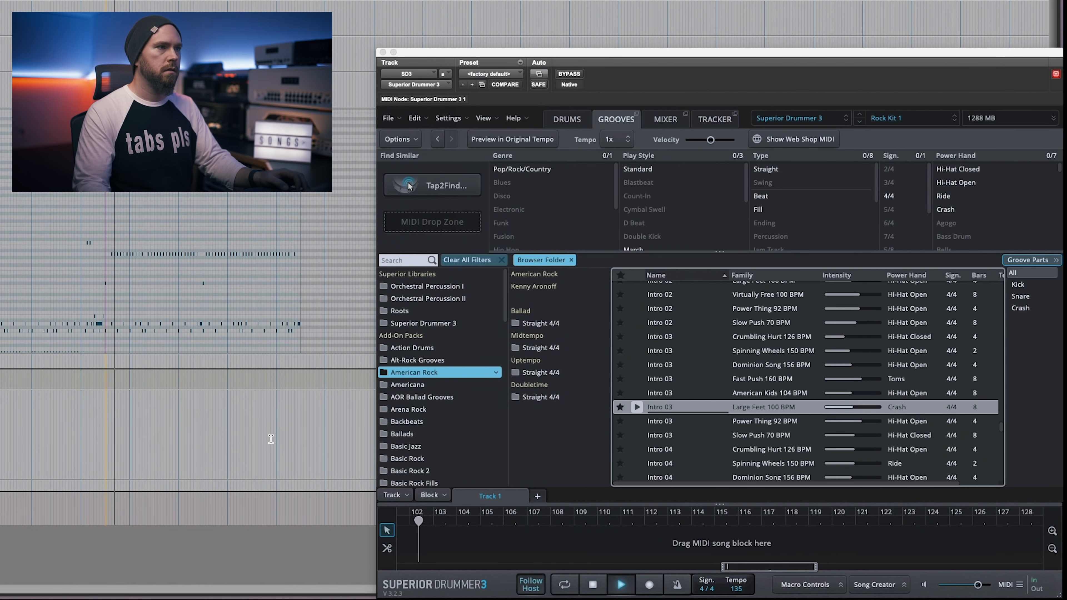
double_click(301, 260)
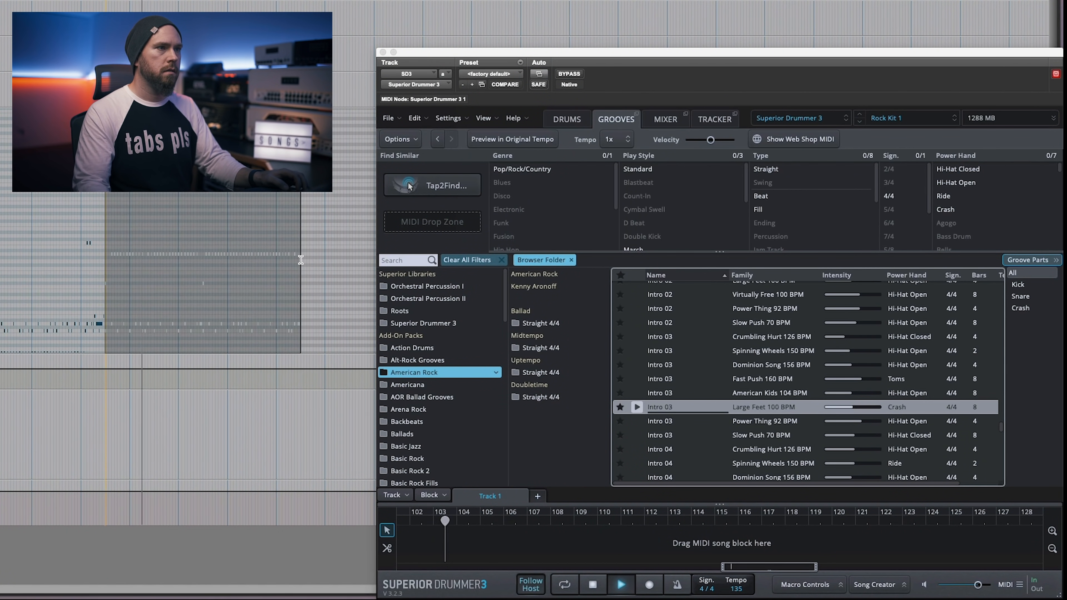
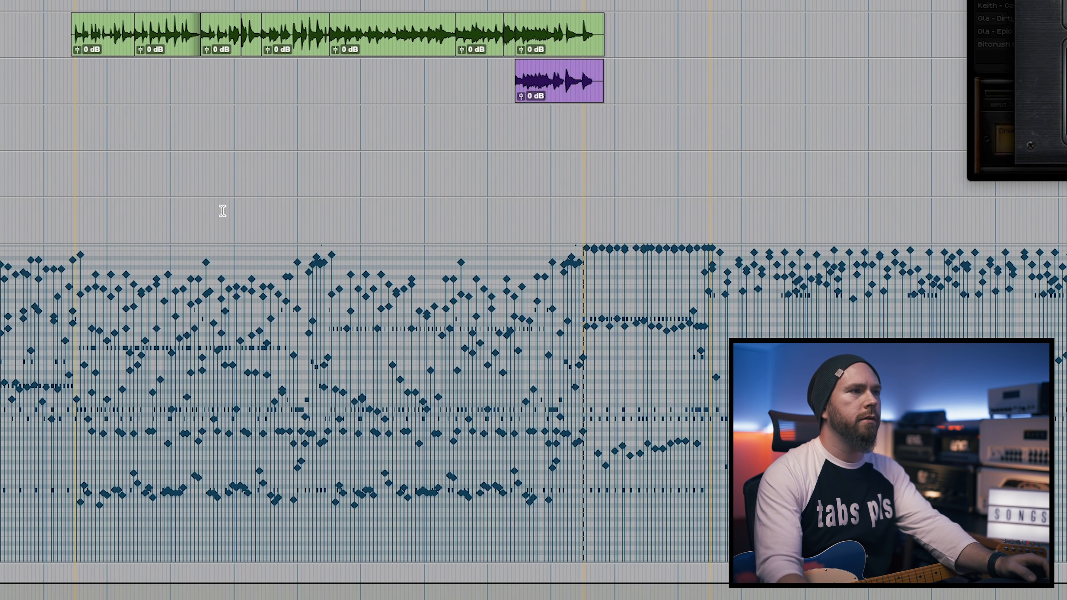
Play back the arrangement with the recorded guitar parts from the start of Chorus 1.
key(space)
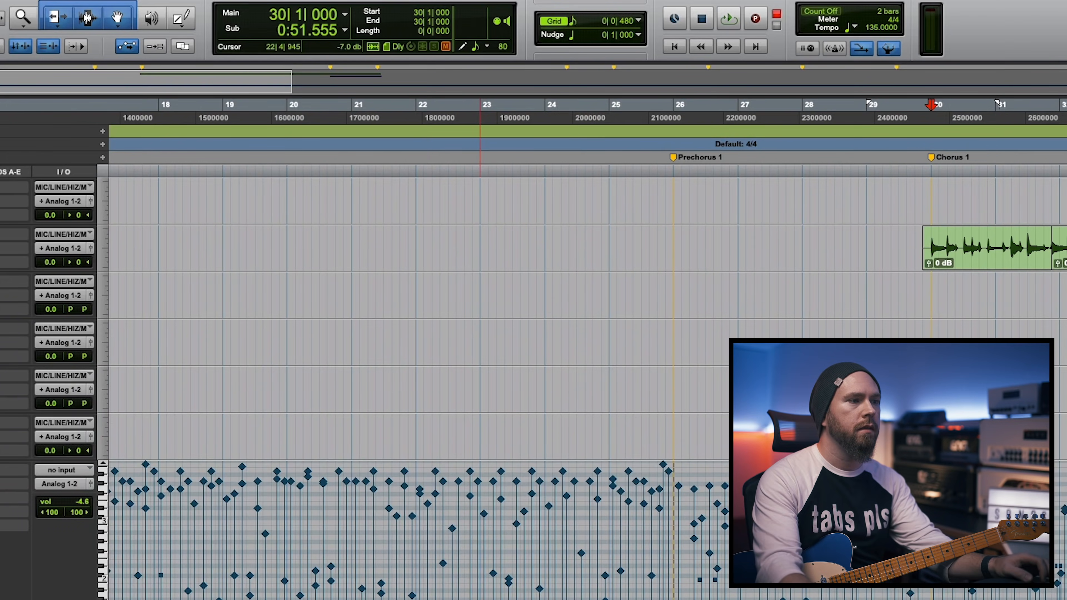
key(space)
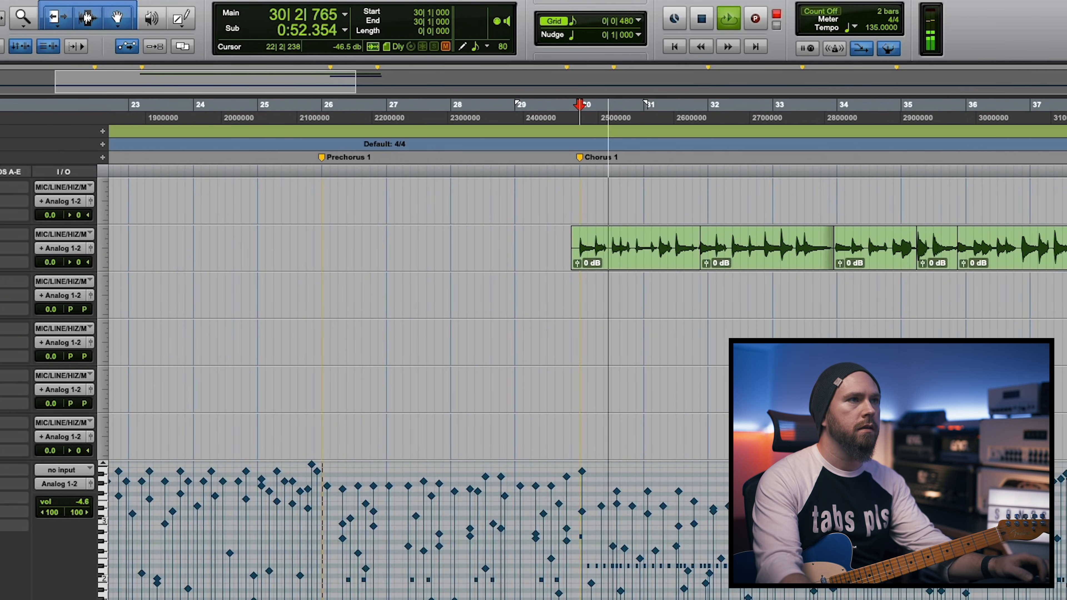
key(space)
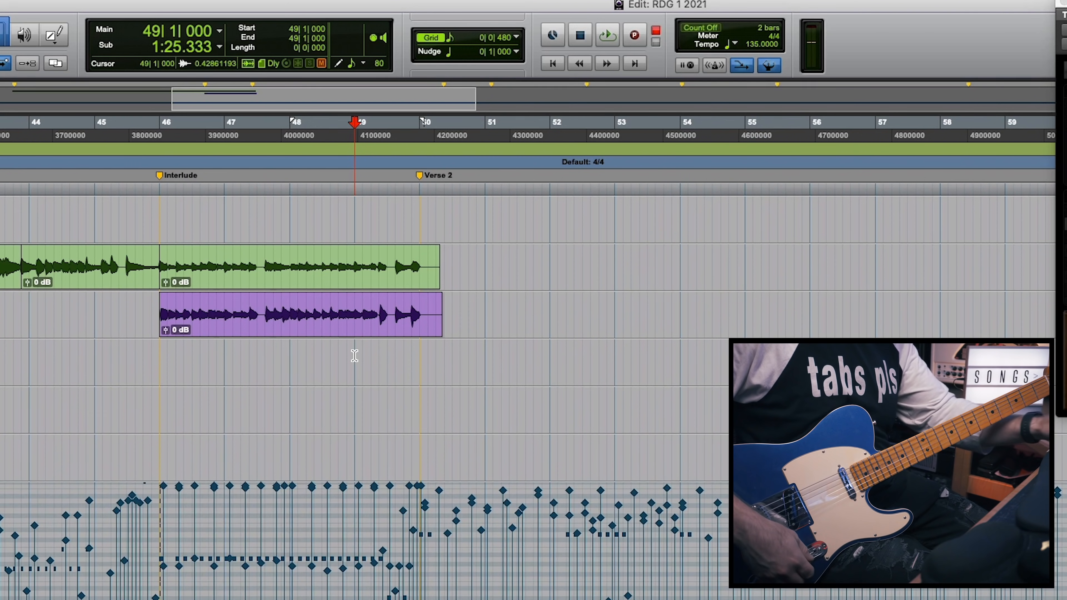
Record a guitar take from bar 49, at the end of the Interlude leading into Verse 2.
key(space)
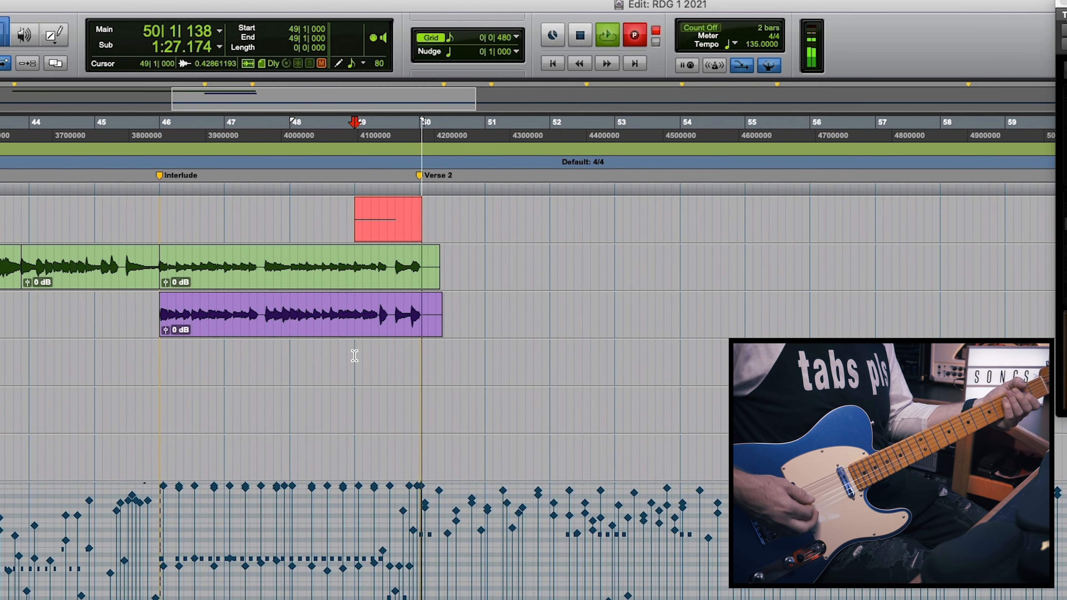
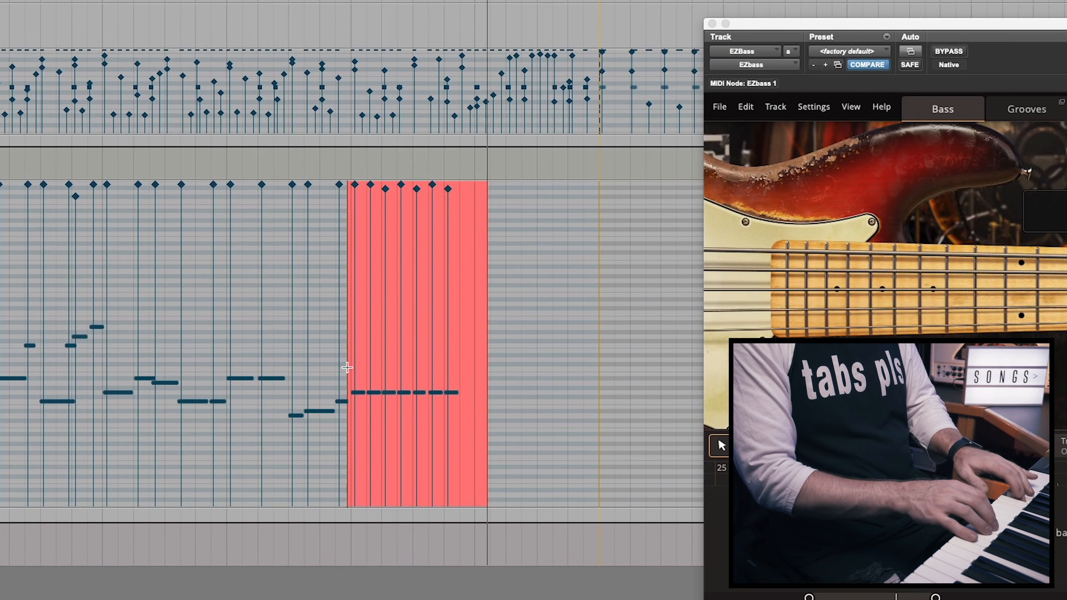
Finish recording the MIDI bass take on the EZBass track, ending it after the rising run of notes.
key(space)
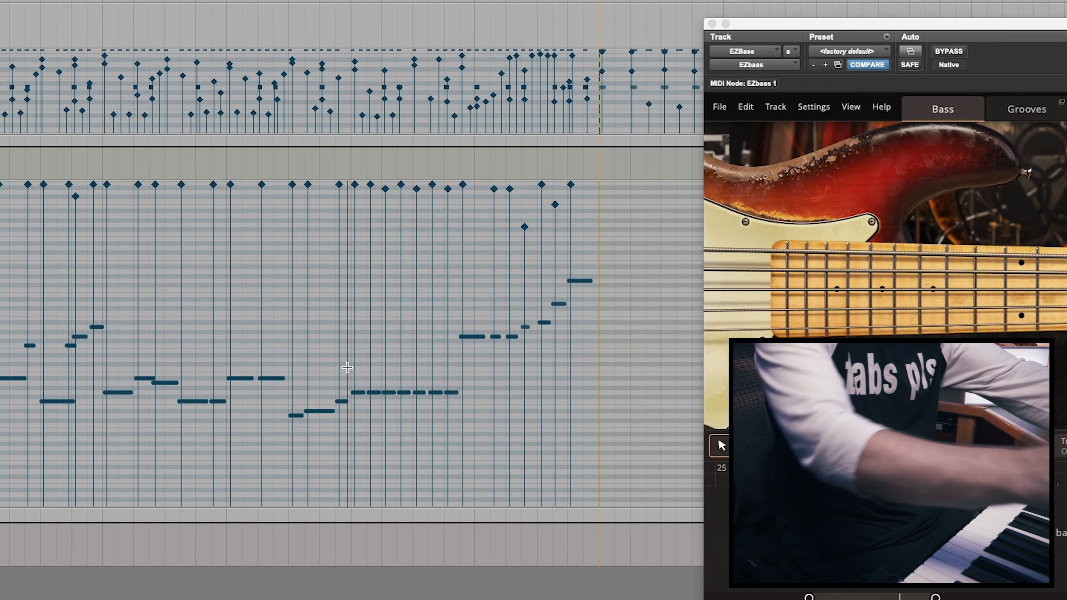
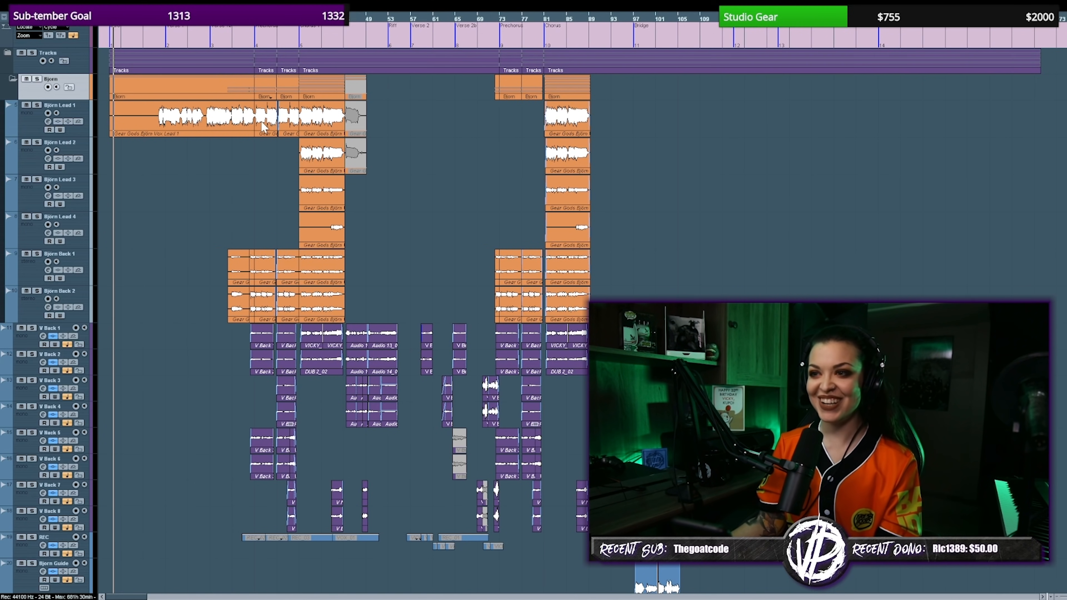
Look through the guest lead and backing vocal tracks, down to the main vocal and DUB tracks.
scroll(260, 120, down, 5)
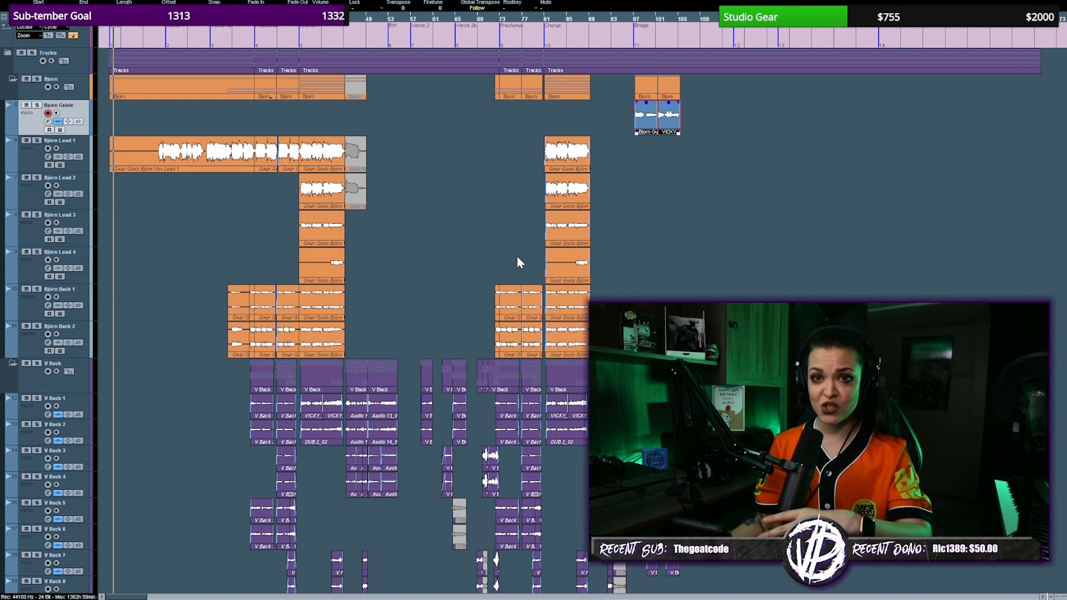
scroll(520, 262, down, 3)
scroll(520, 262, down, 3)
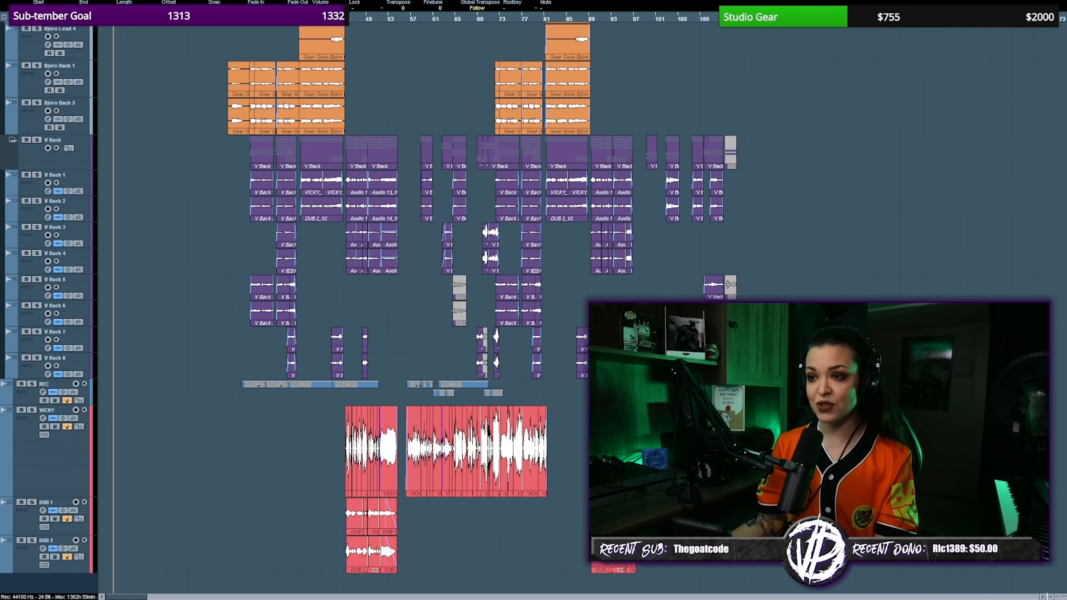
scroll(327, 69, up, 6)
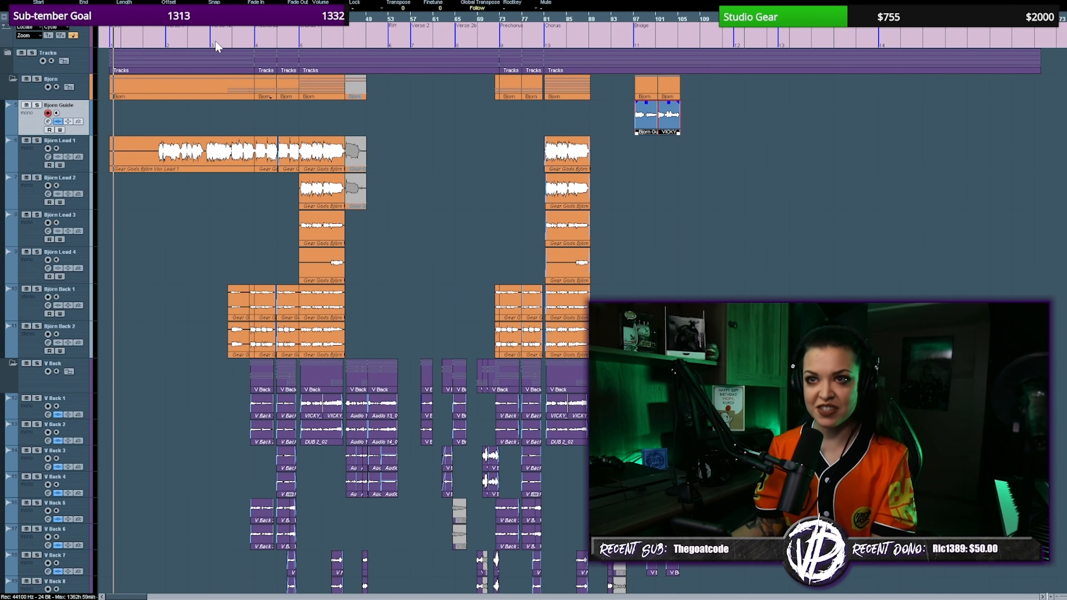
drag(200, 42, 201, 59)
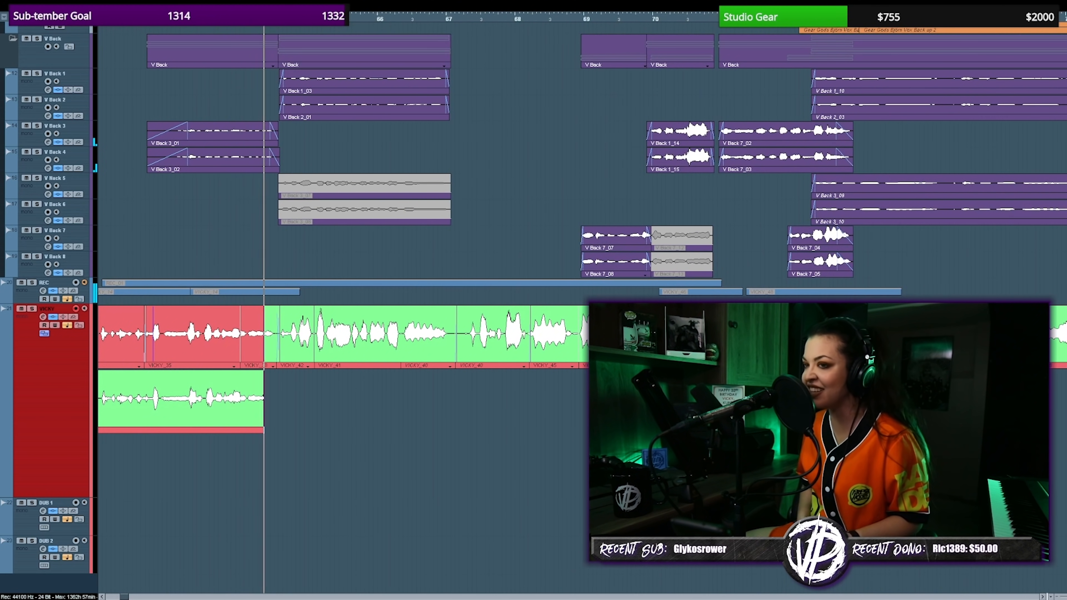
Record main vocal takes around bars 59 to 64 and audition the newest take from about bar 62.
key(space)
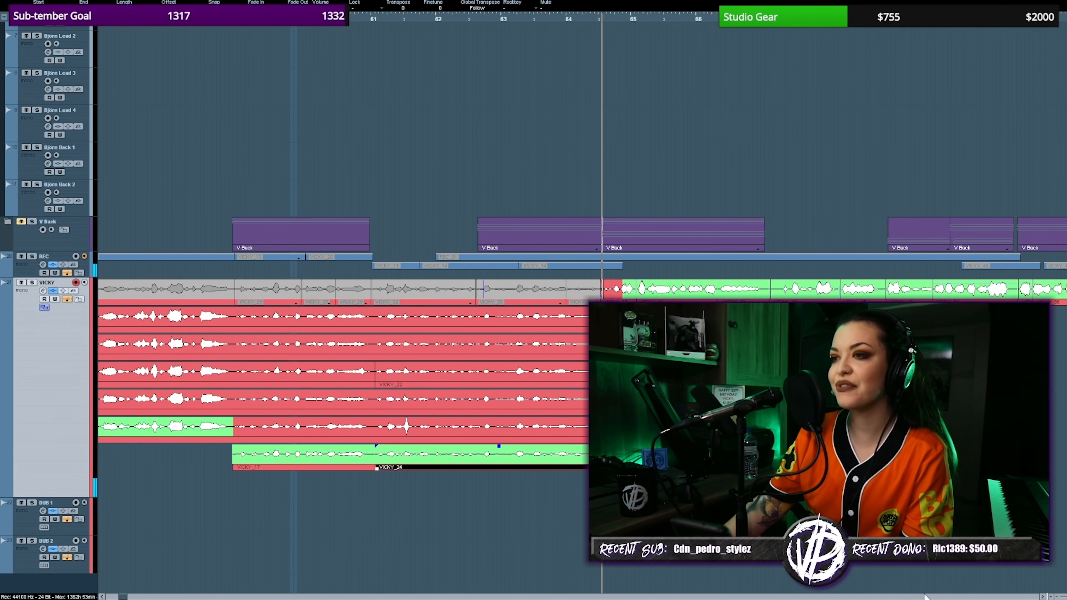
click(594, 388)
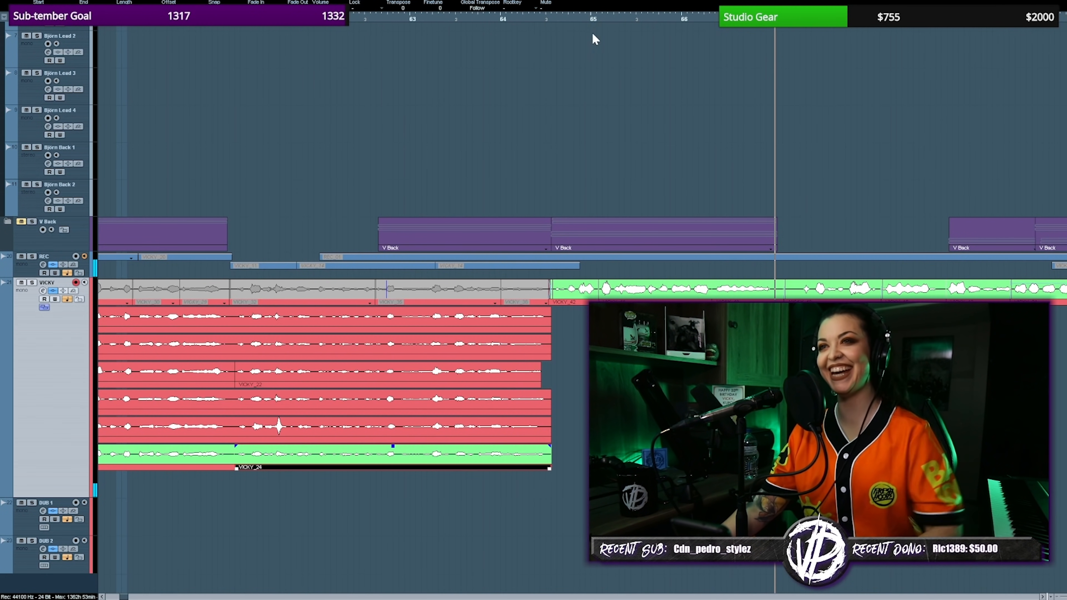
click(341, 18)
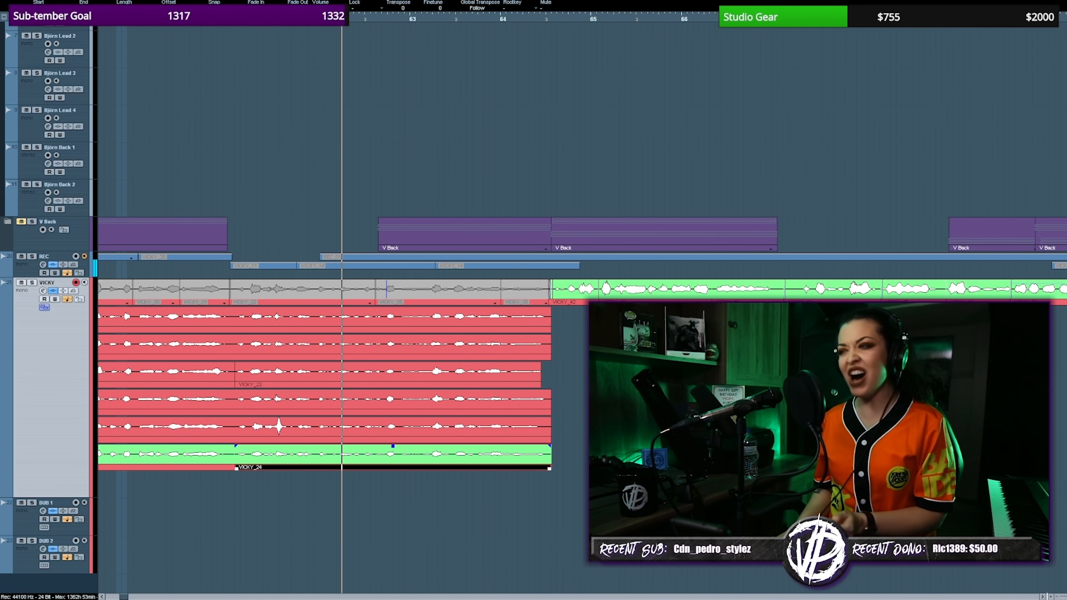
key(space)
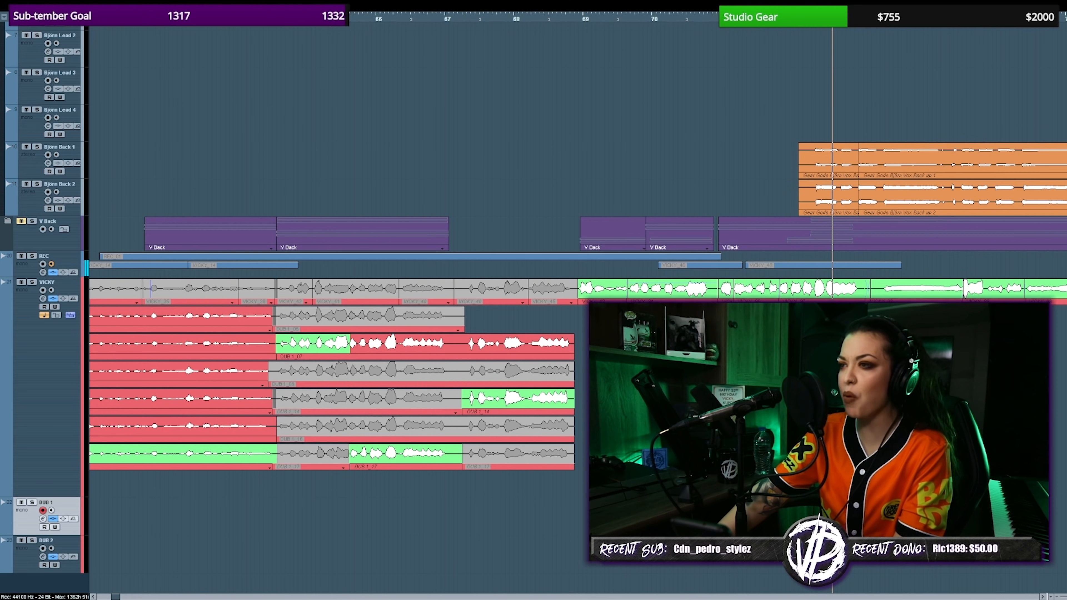
Mute the main vocal events from about bar 69 to 73 and record a new take on the DUB 1 track.
key(shift+m)
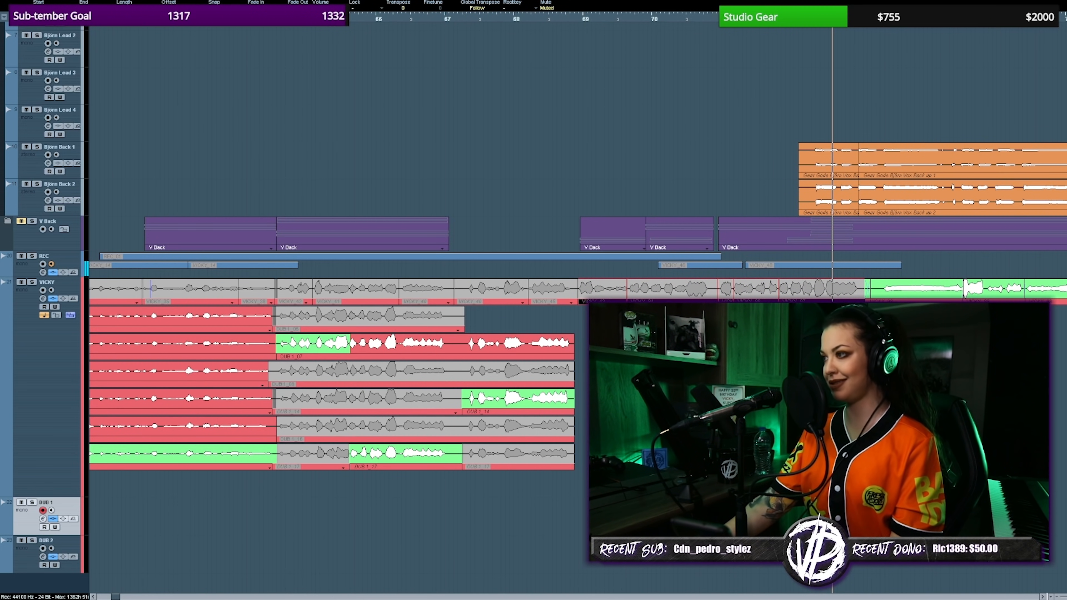
key(KP_Multiply)
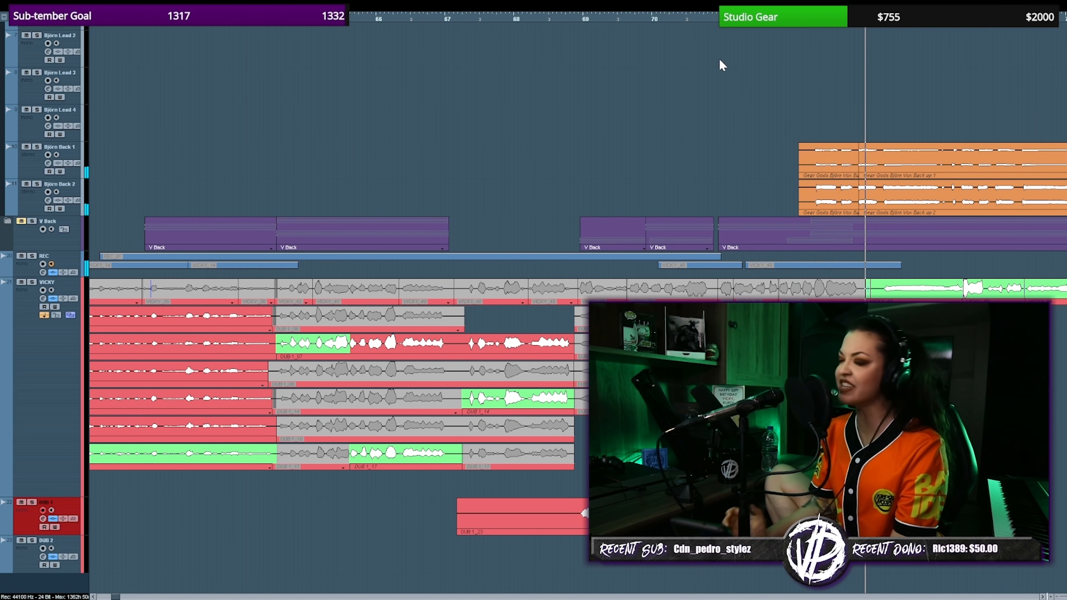
key(space)
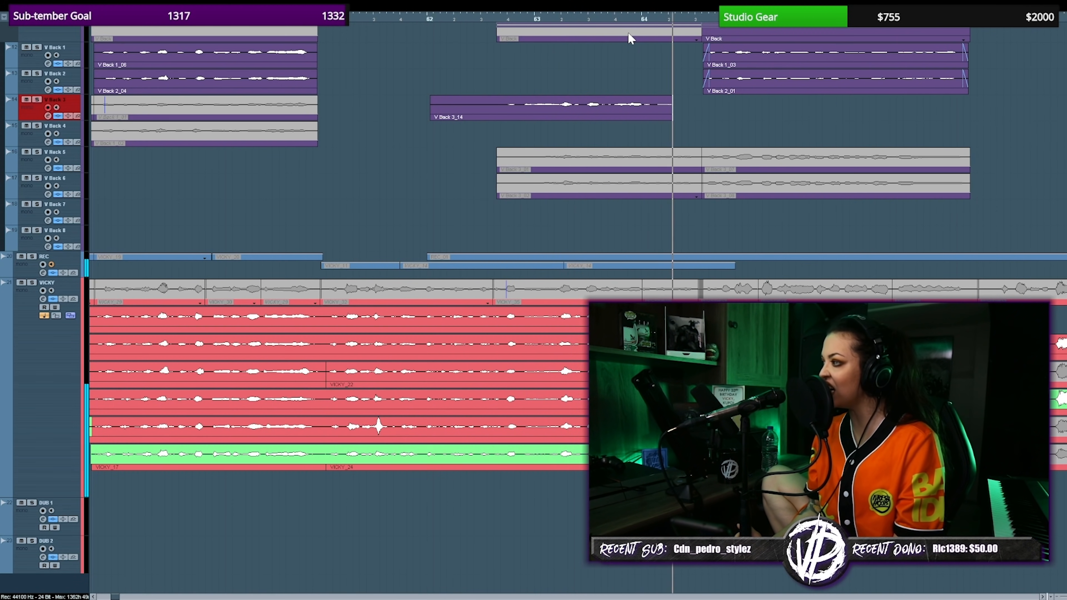
Finish the backing vocal take on V Back 3 around bars 62 to 64 and make V Back 5 the active track.
key(space)
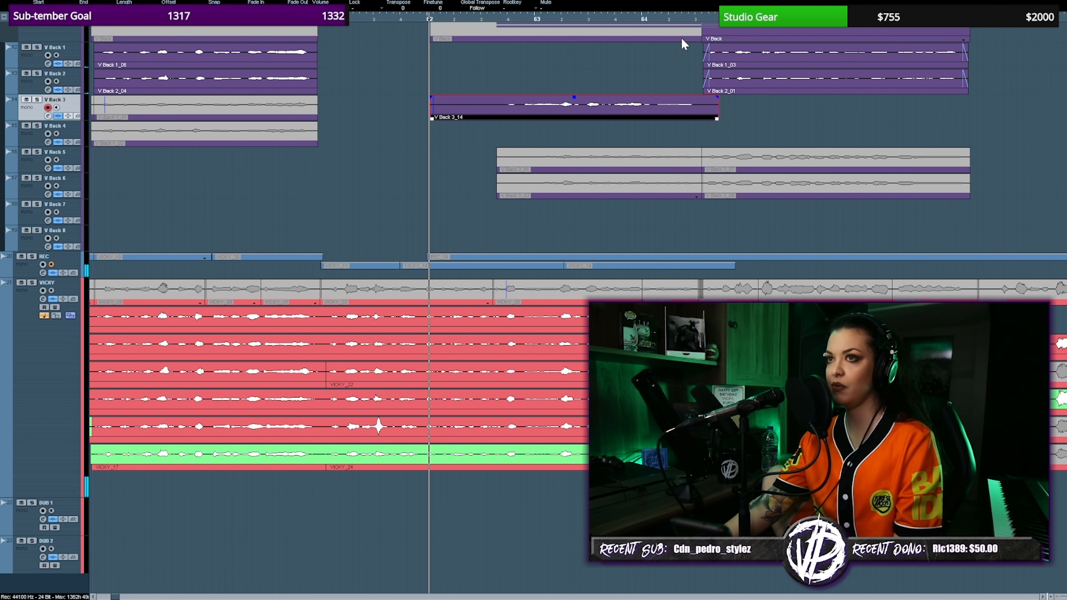
key(Down)
key(Down)
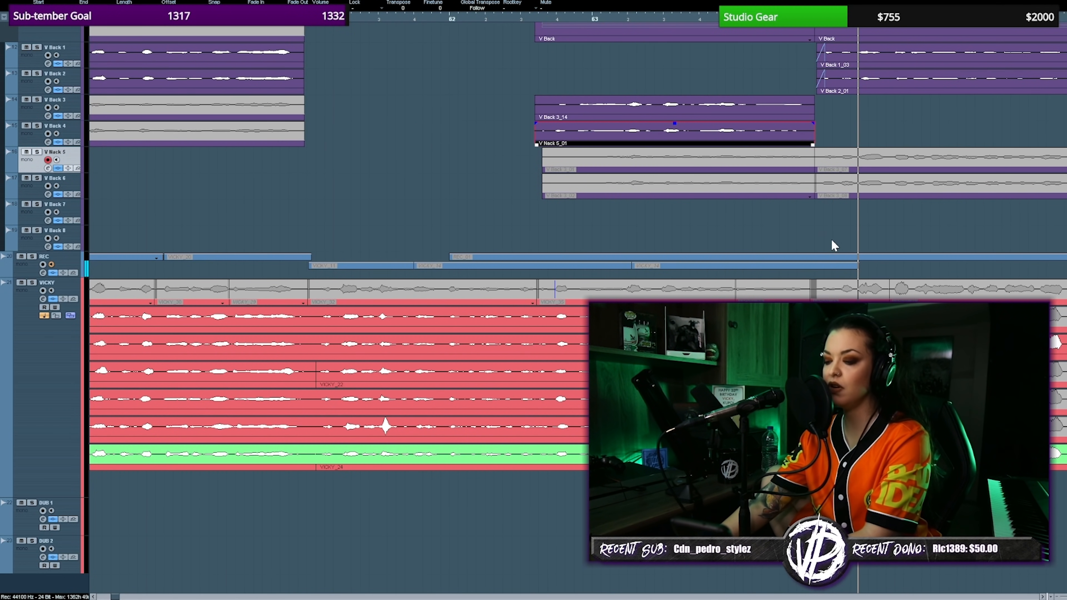
Select the vocal take pieces around bar 72 and record a new DUB 1 take through bar 77.
drag(493, 105, 549, 124)
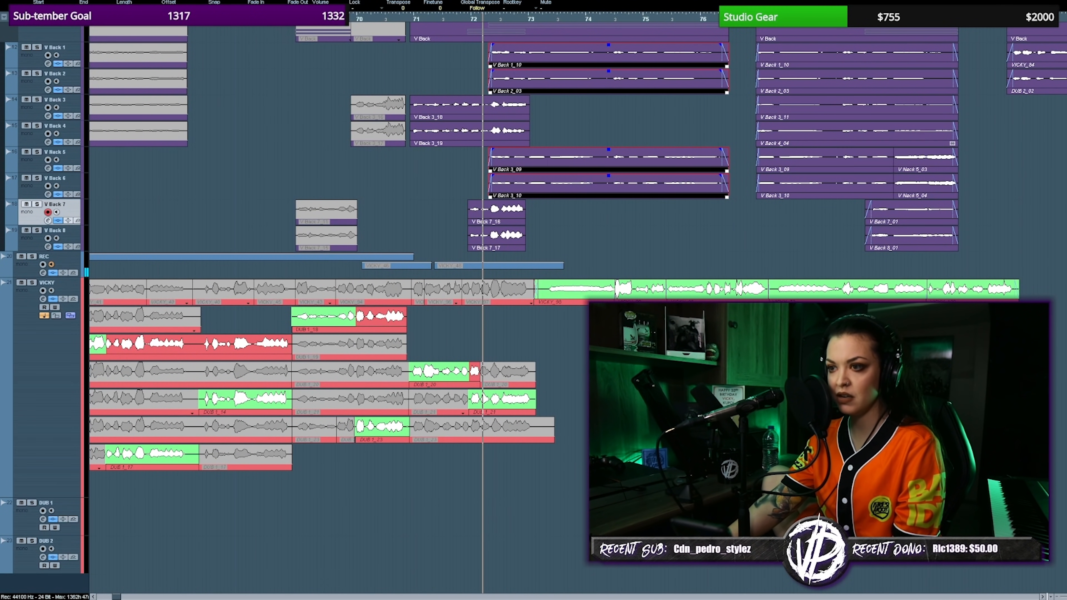
click(611, 23)
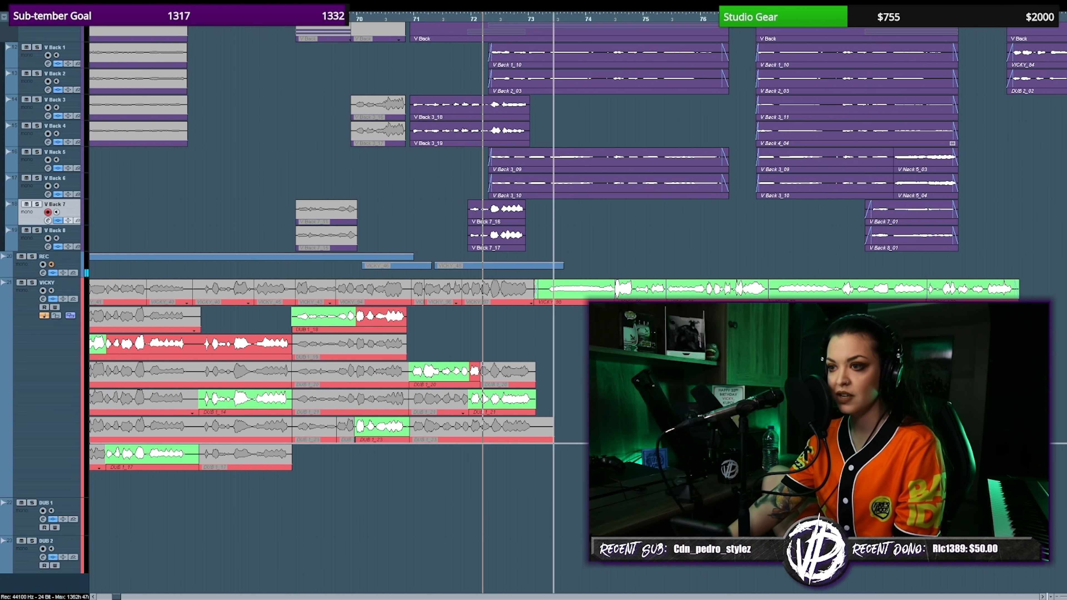
drag(481, 362, 528, 458)
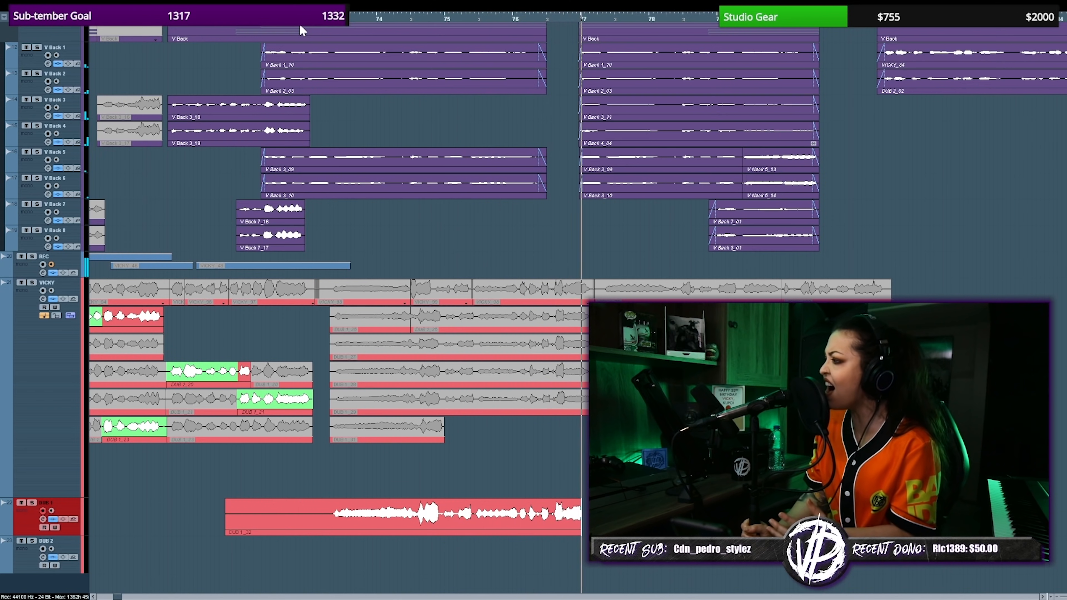
Record main vocal takes for the passages around bars 93 to 97 and bars 50 to 54.
key(space)
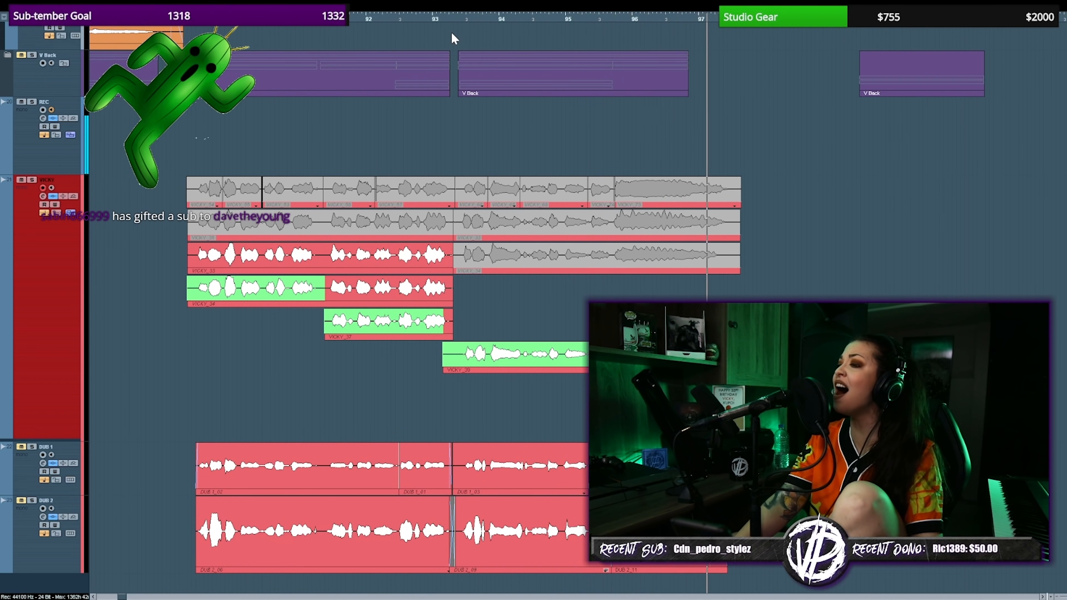
key(space)
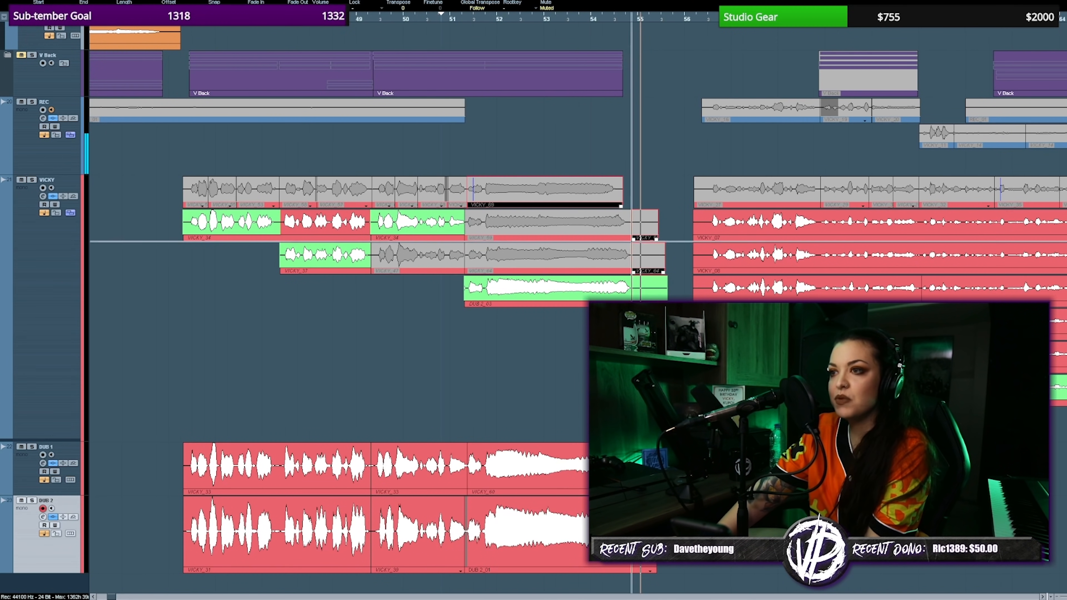
drag(641, 179, 655, 287)
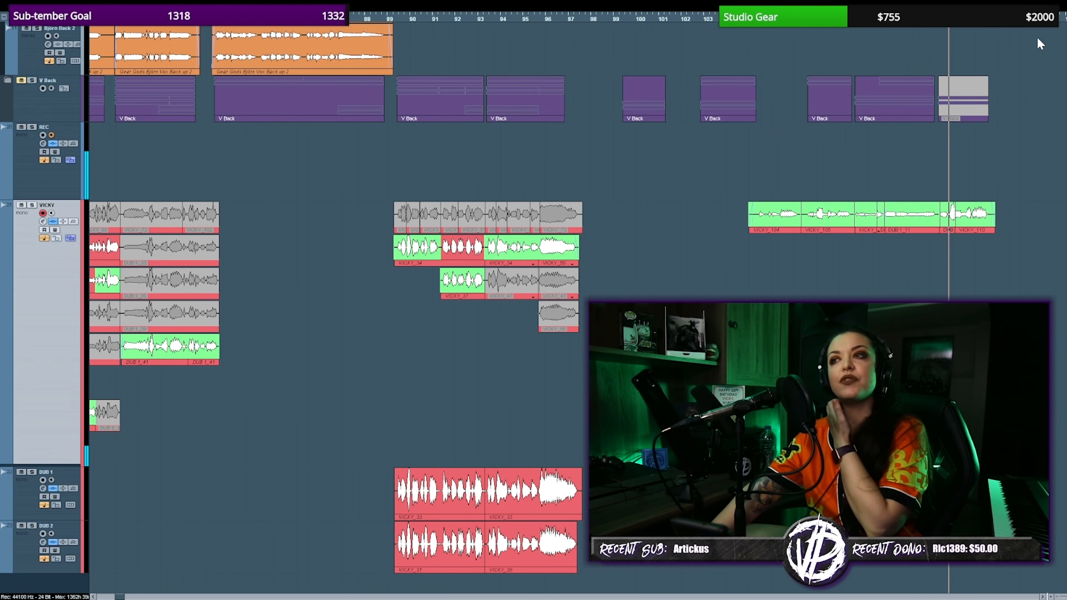
Return the playhead to about bar 102 and record a backing vocal take on V Back 5 around bars 109 to 112.
key(KP_0)
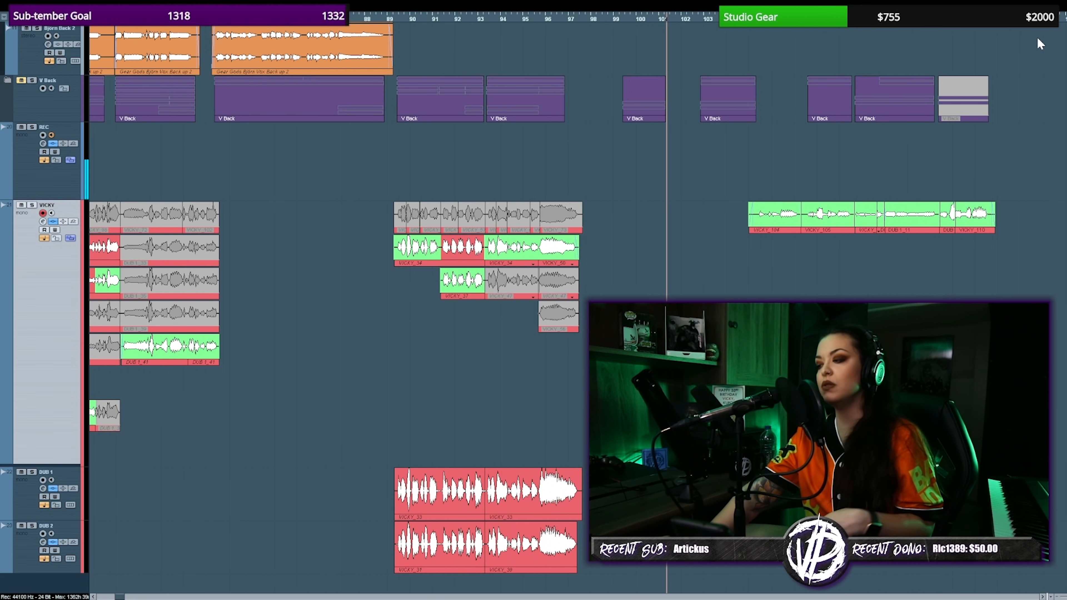
key(KP_Subtract)
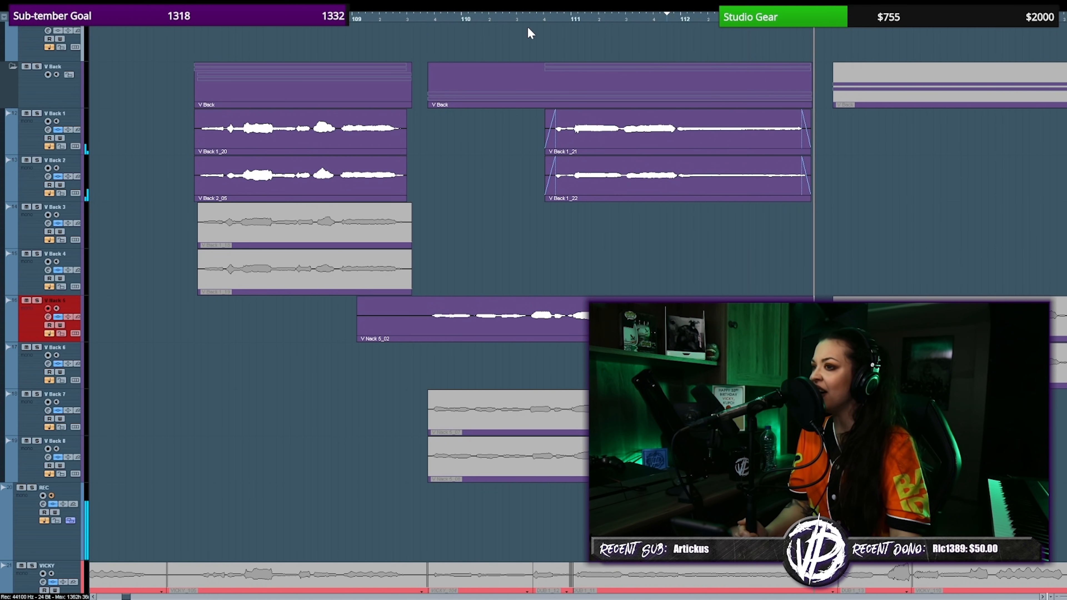
key(space)
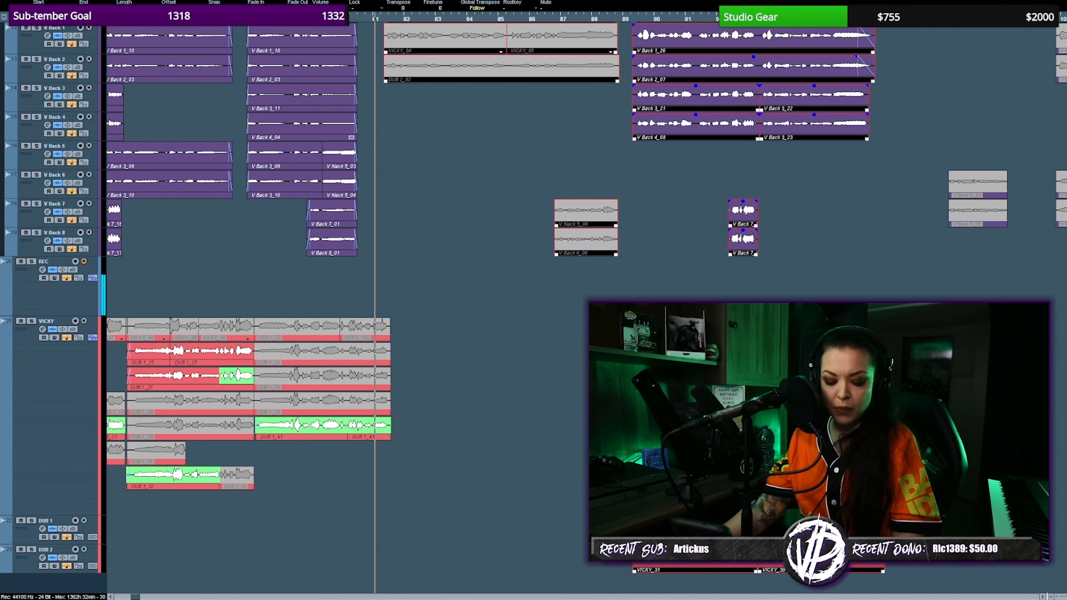
Examine the whole arrangement, from the instrument stems through the guest, backing, main and DUB vocal tracks across all song sections.
key(g)
key(g)
key(g)
key(g)
key(g)
key(g)
scroll(587, 311, up, 8)
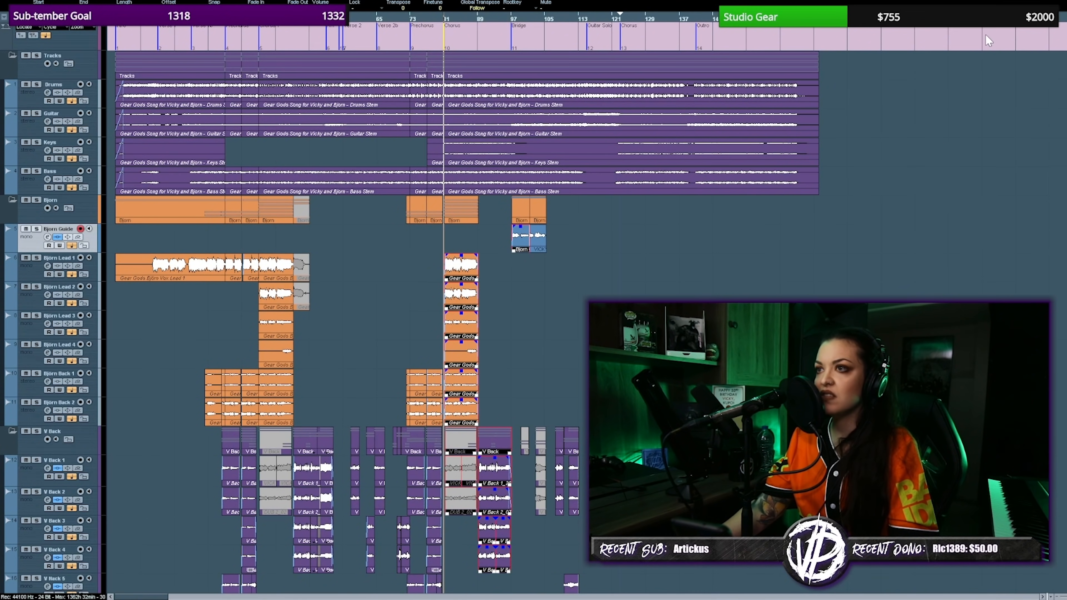
key(h)
key(h)
key(h)
key(h)
key(h)
key(h)
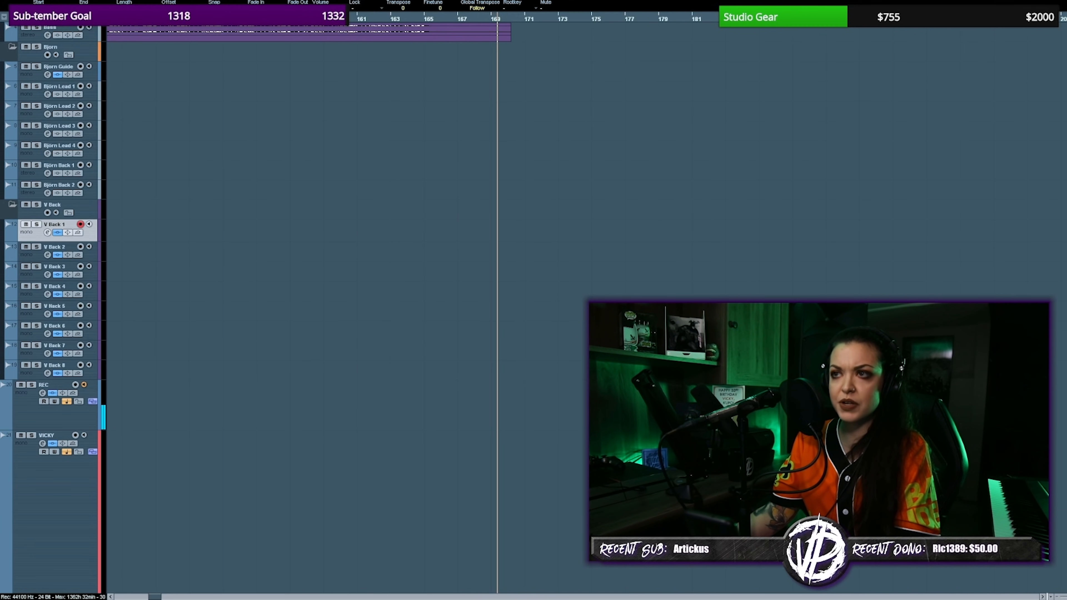
scroll(294, 253, up, 5)
key(g)
key(g)
key(g)
key(g)
key(g)
key(g)
key(g)
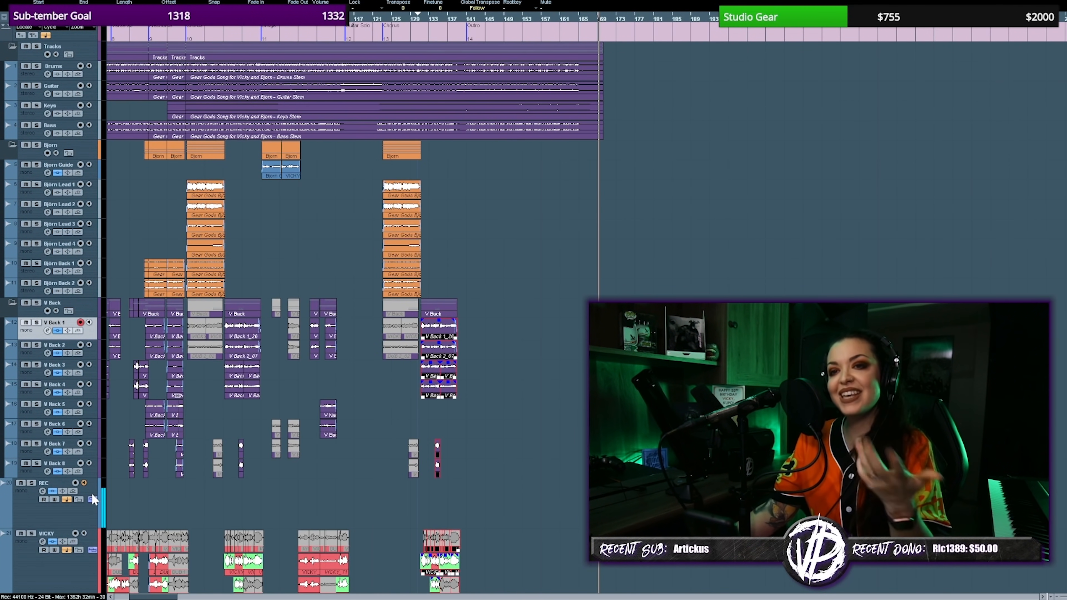
key(g)
key(g)
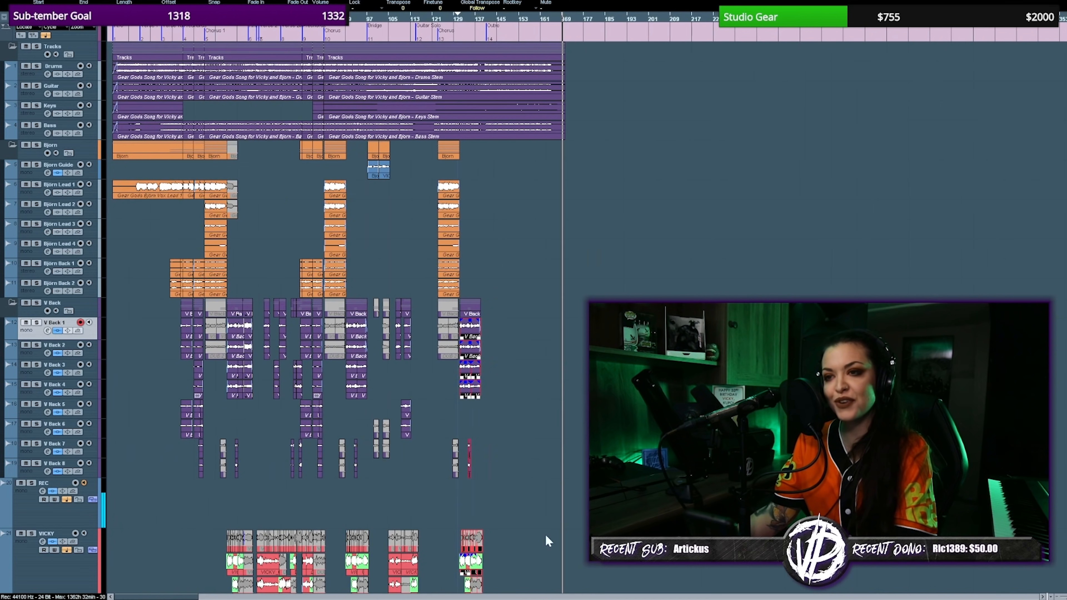
scroll(534, 536, down, 4)
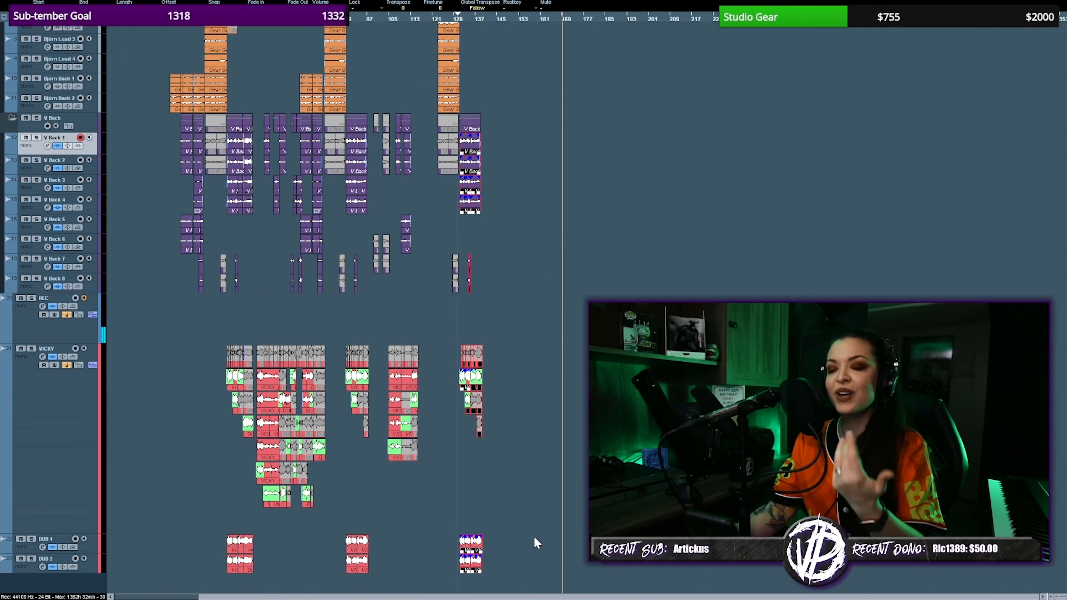
key(h)
key(h)
key(h)
key(h)
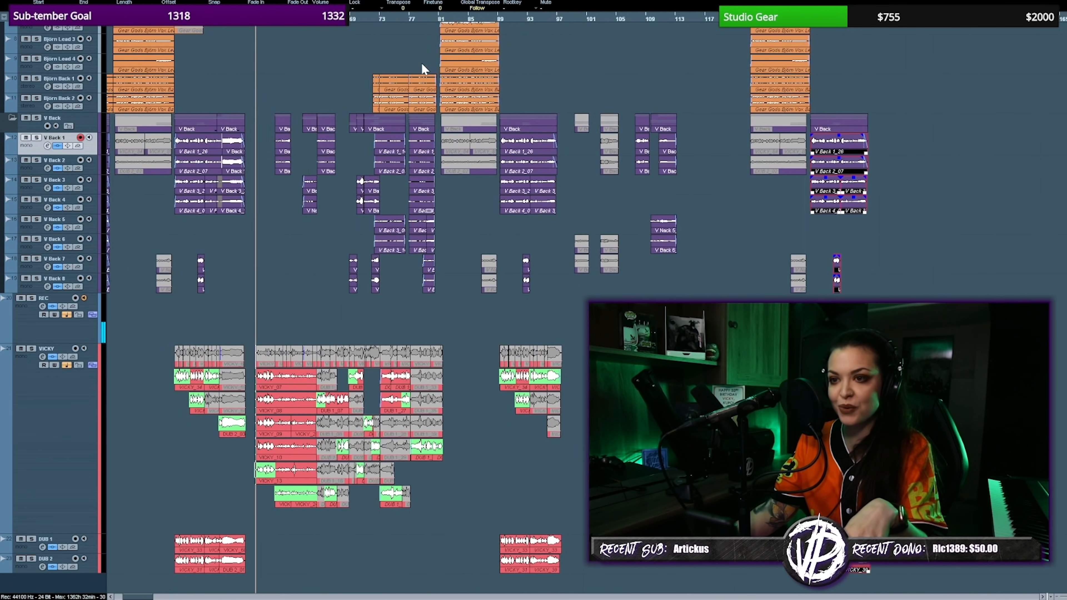